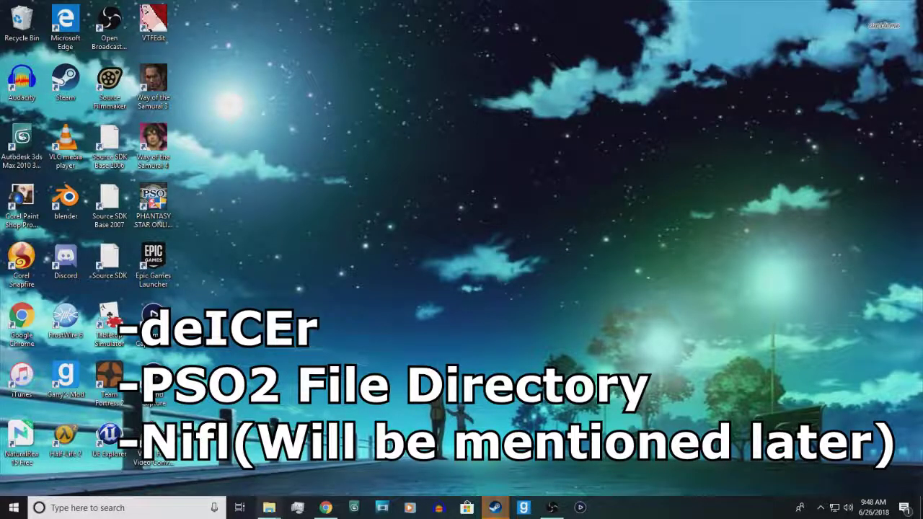
Step: Launch the deICEr_v4 application from the deICEr folder inside pso2Tools
mouse_move(269, 507)
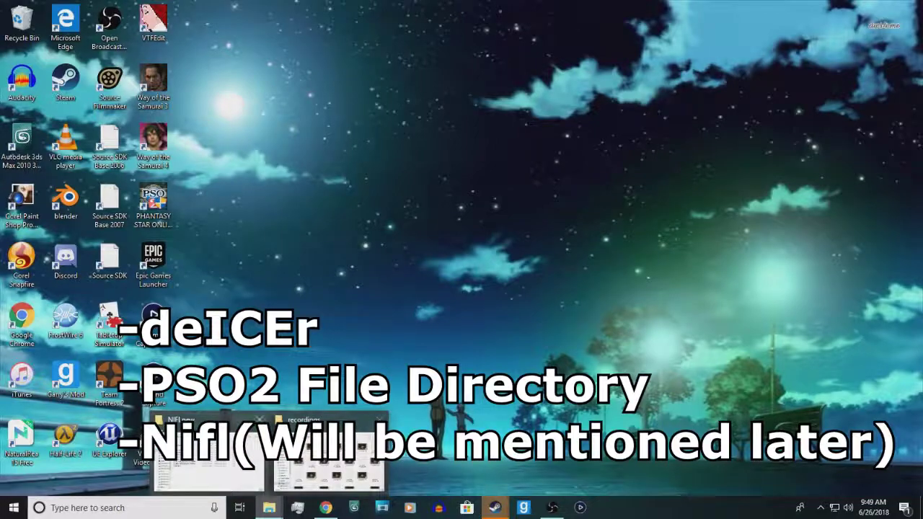
click(208, 451)
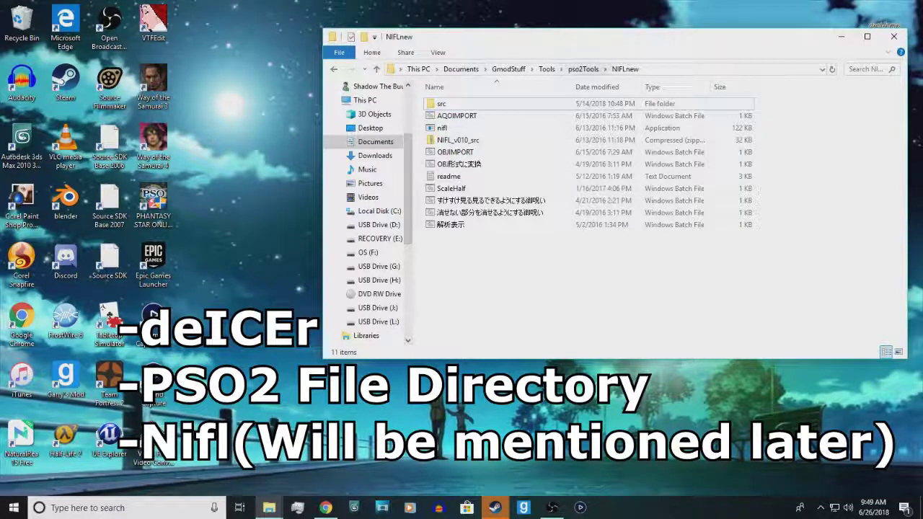
click(582, 68)
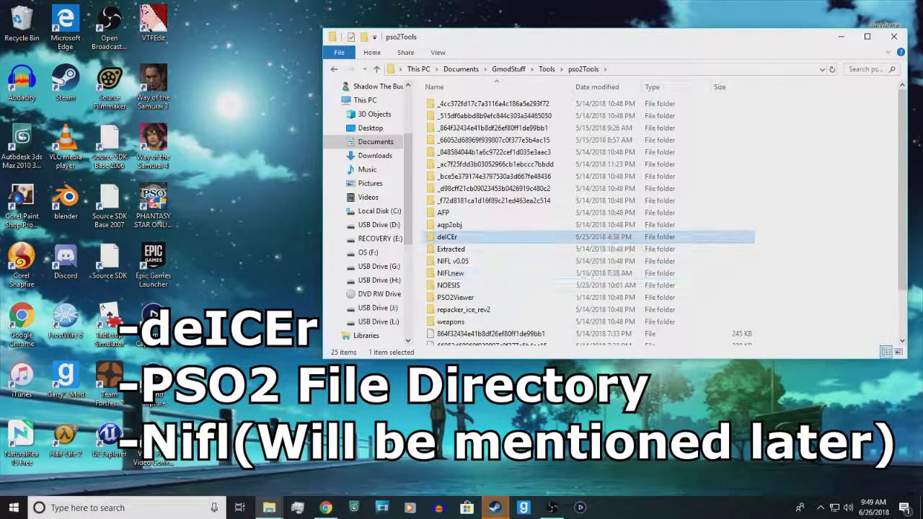
double_click(504, 236)
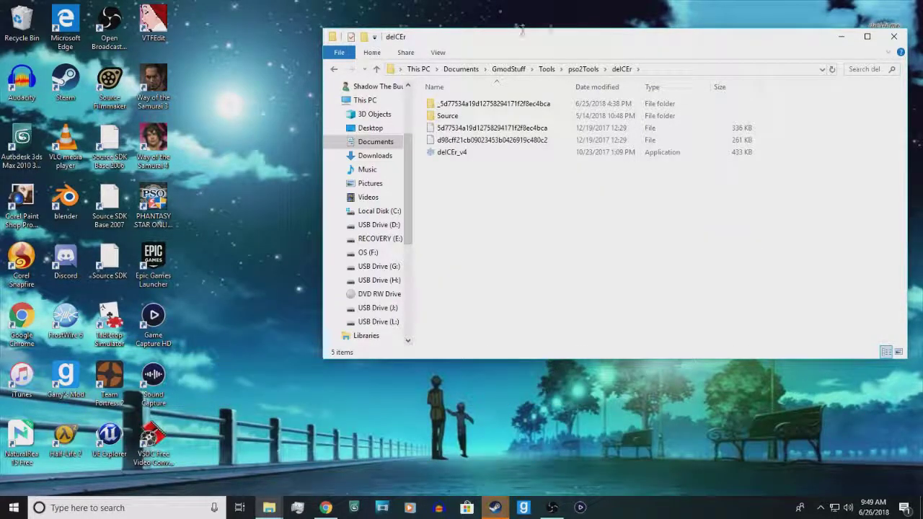
drag(478, 29, 352, 26)
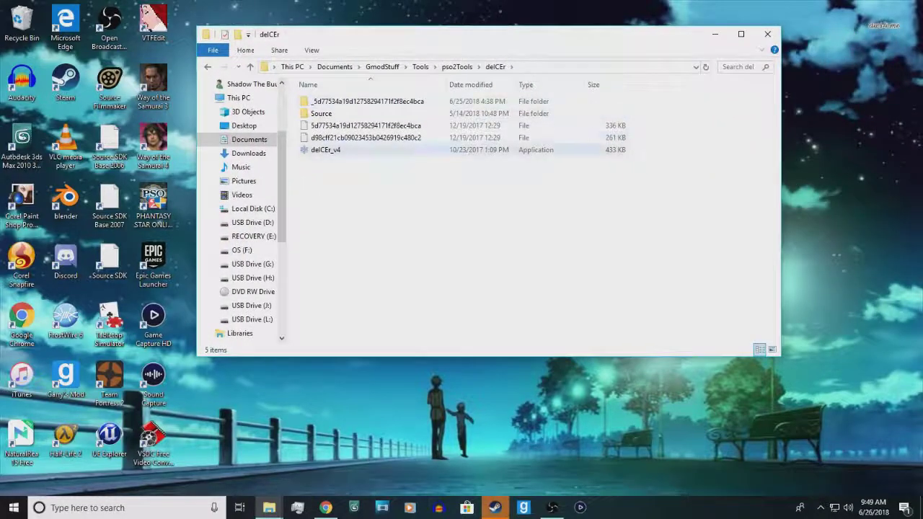
click(325, 149)
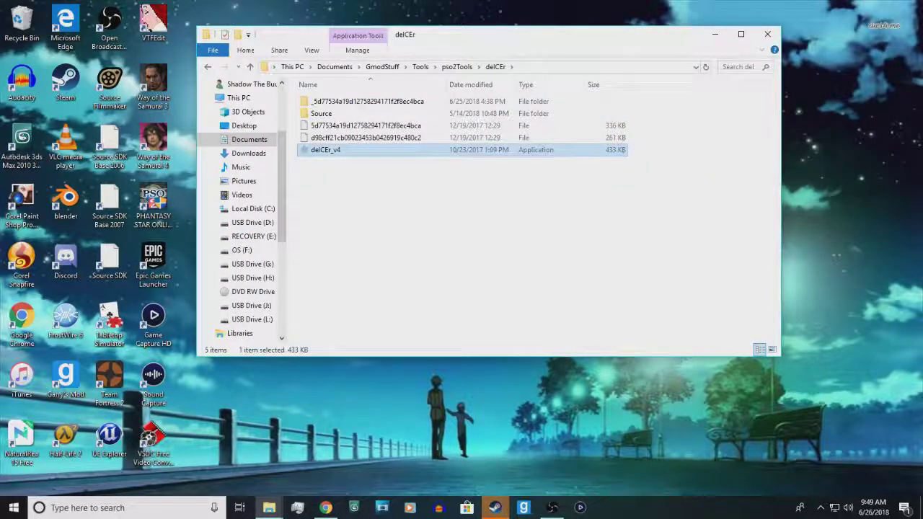
key(Return)
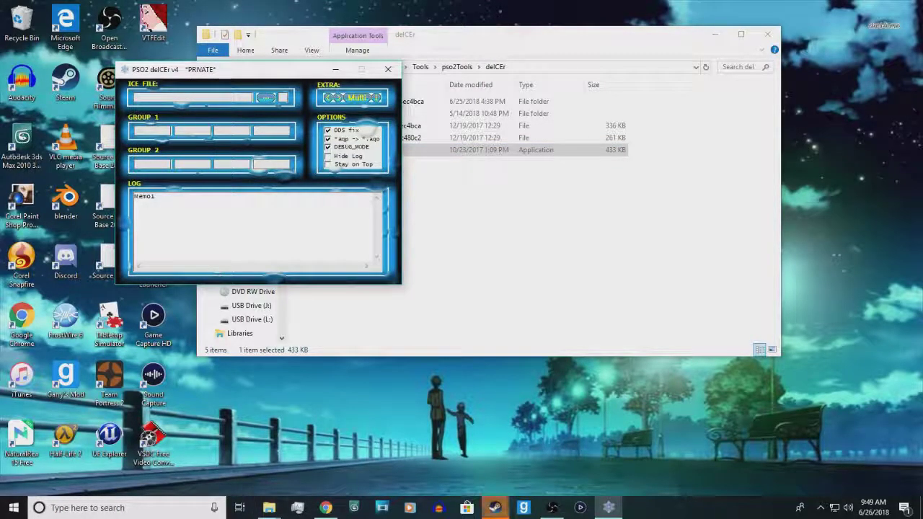
Step: Place the file browser beside deICEr and open the win32 data folder under Program Files (x86), SEGA, PHANTASYSTARONLINE2, pso2_bin
key(alt+Tab)
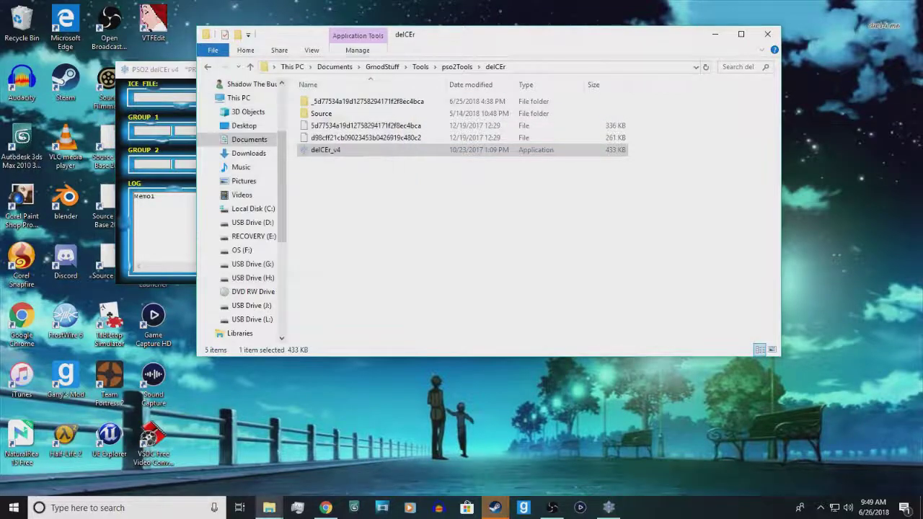
drag(515, 40, 648, 38)
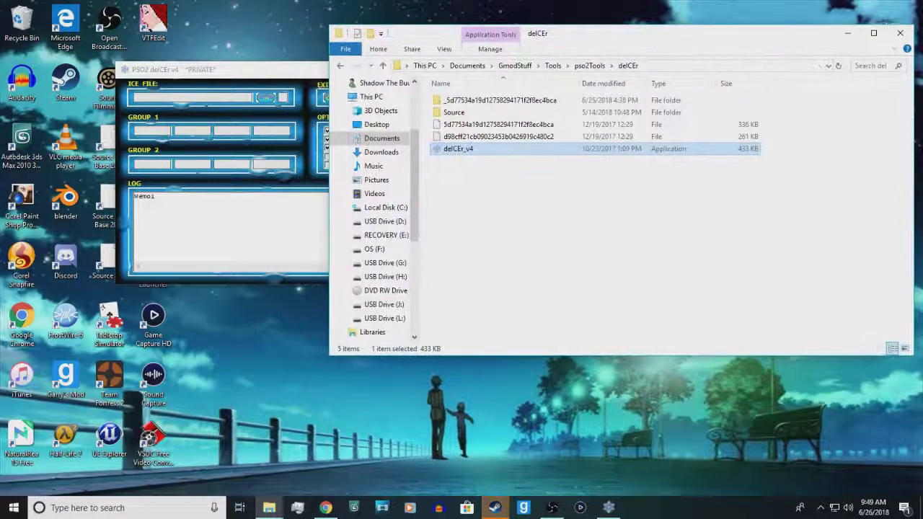
click(386, 207)
double_click(473, 148)
scroll(476, 148, down, 7)
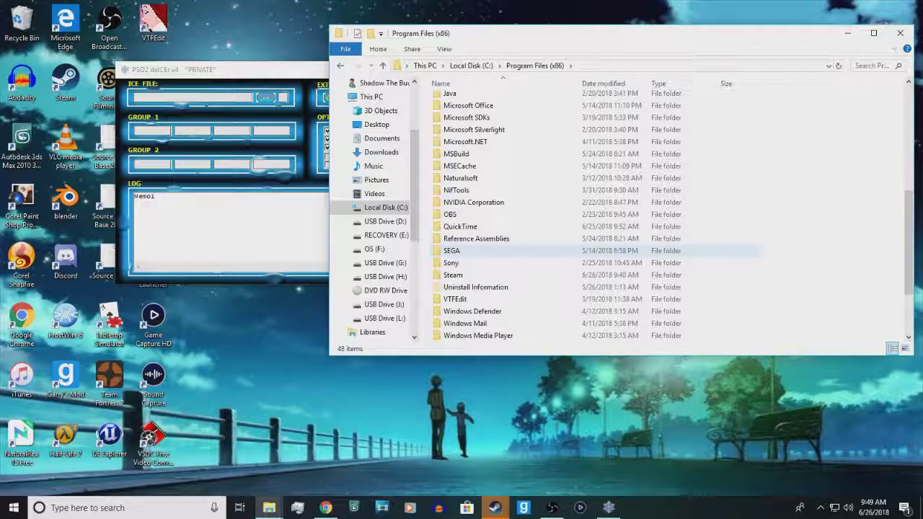
double_click(451, 250)
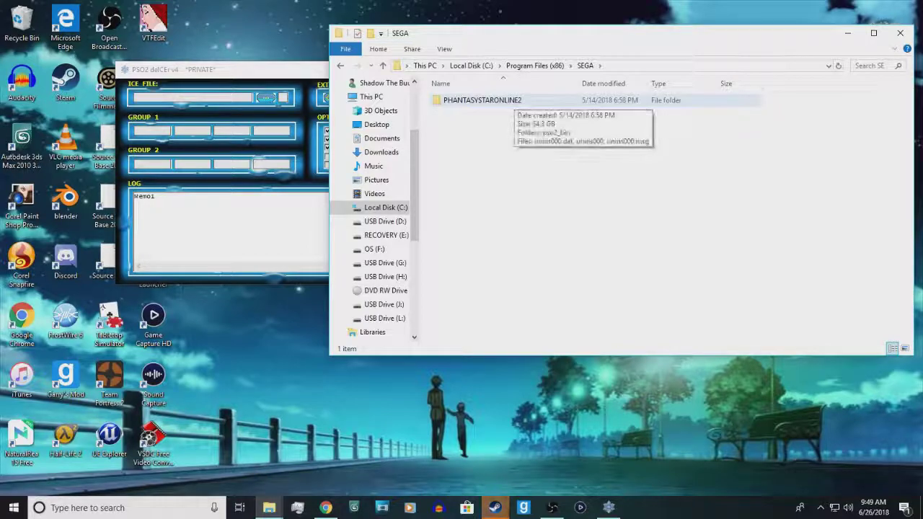
double_click(505, 101)
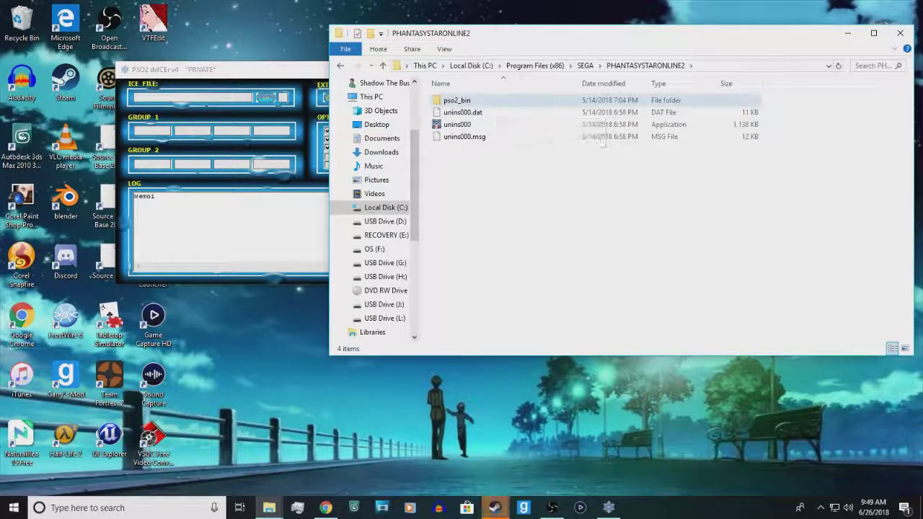
double_click(457, 100)
double_click(450, 100)
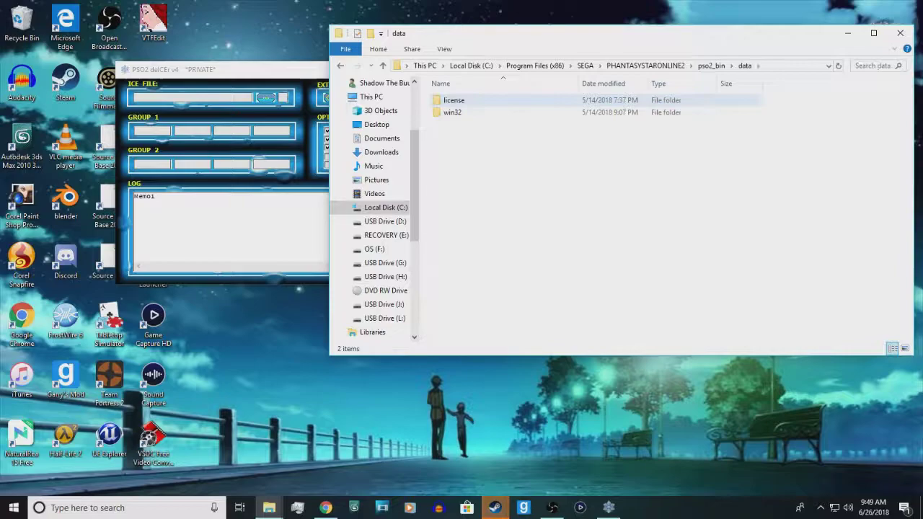
double_click(450, 112)
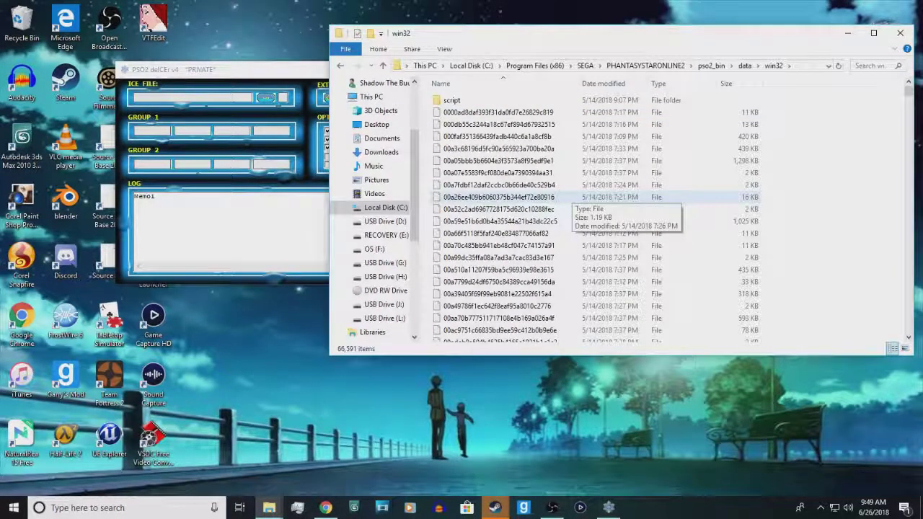
scroll(570, 198, down, 10)
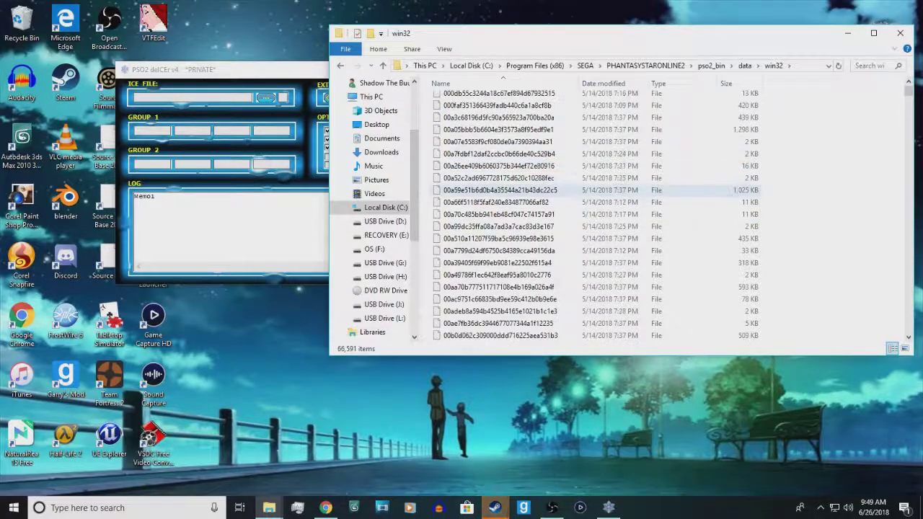
scroll(570, 214, down, 10)
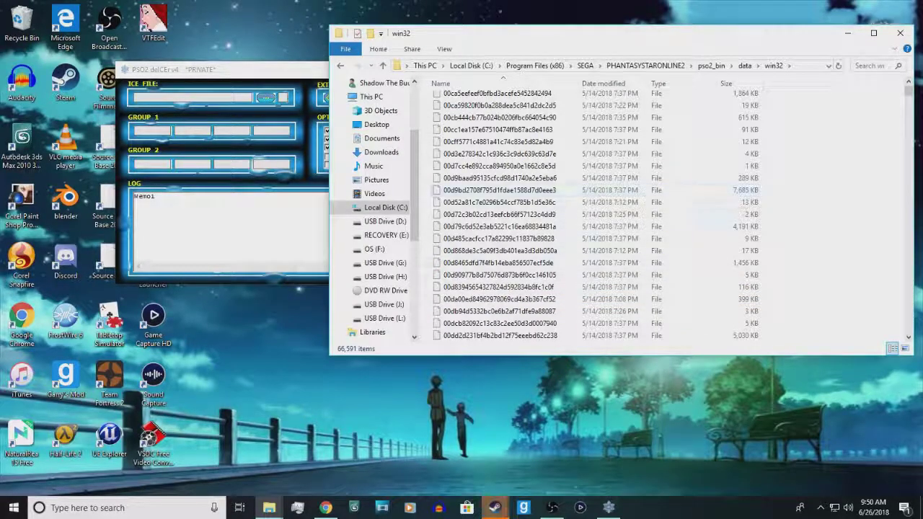
Step: Search the computer for "pso2 direc", open the PSO2 File Directory spreadsheet, and widen its window
click(14, 508)
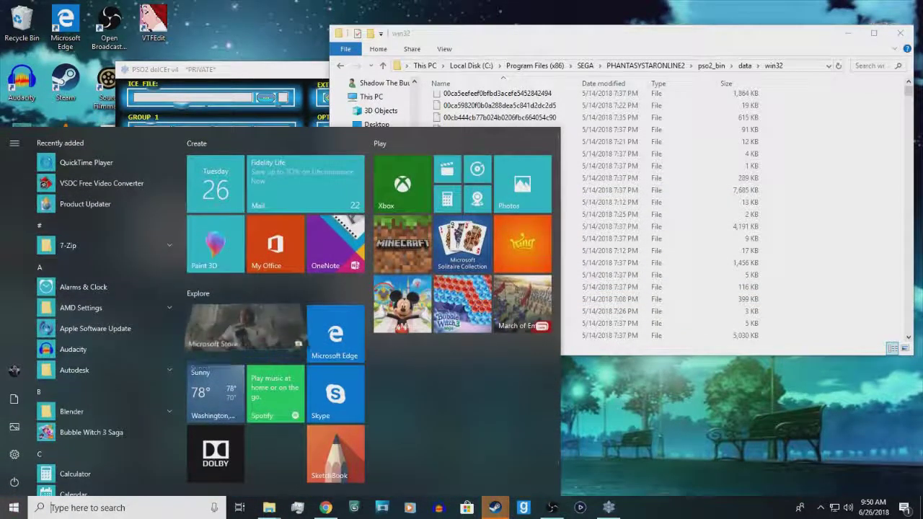
text(pso2)
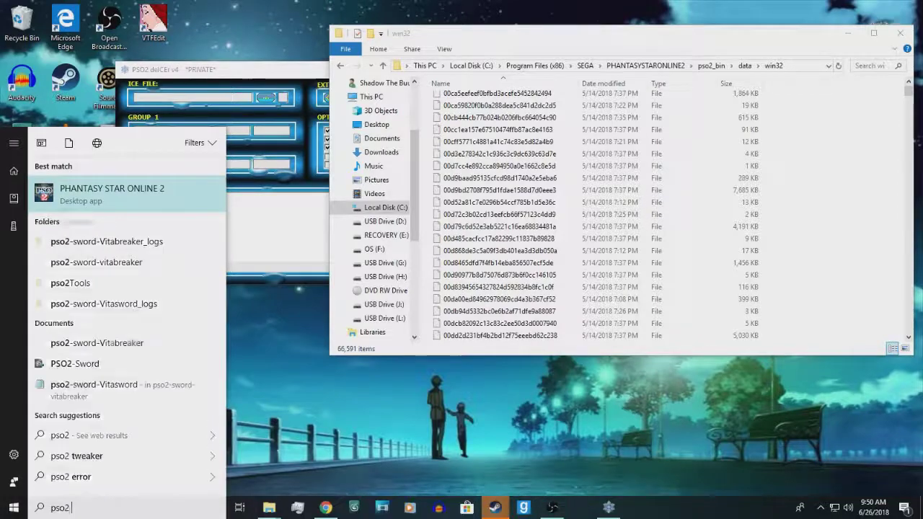
text( direc)
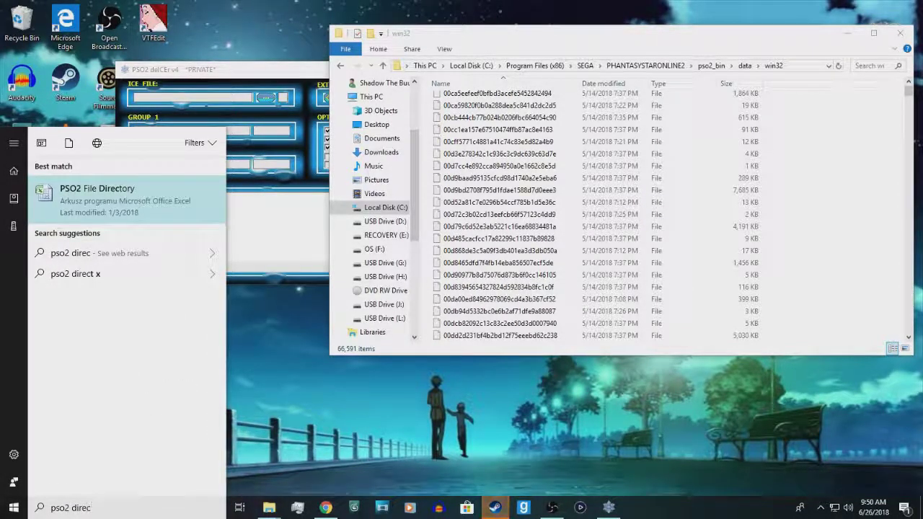
key(Return)
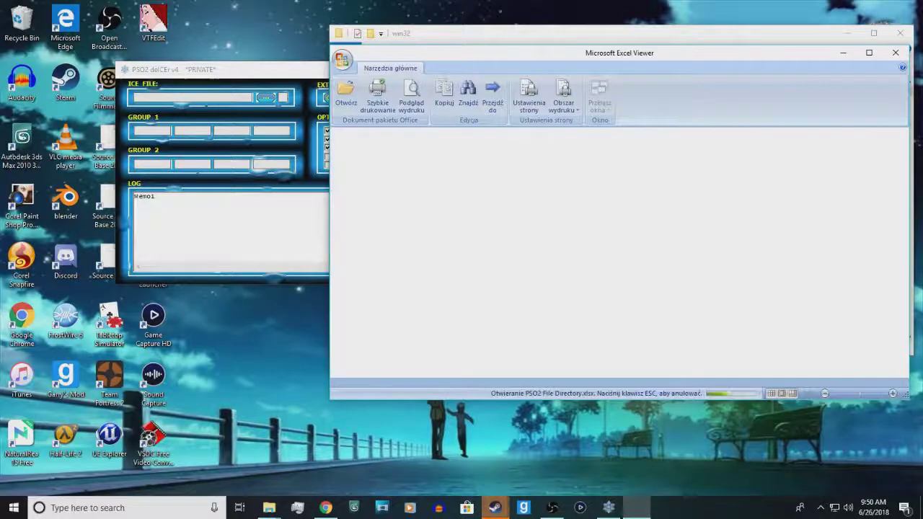
drag(669, 58, 444, 65)
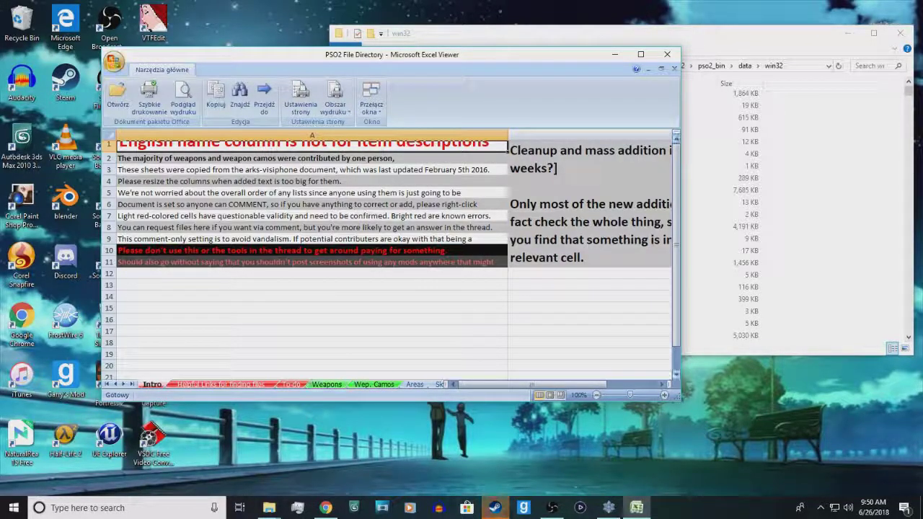
drag(680, 350, 858, 351)
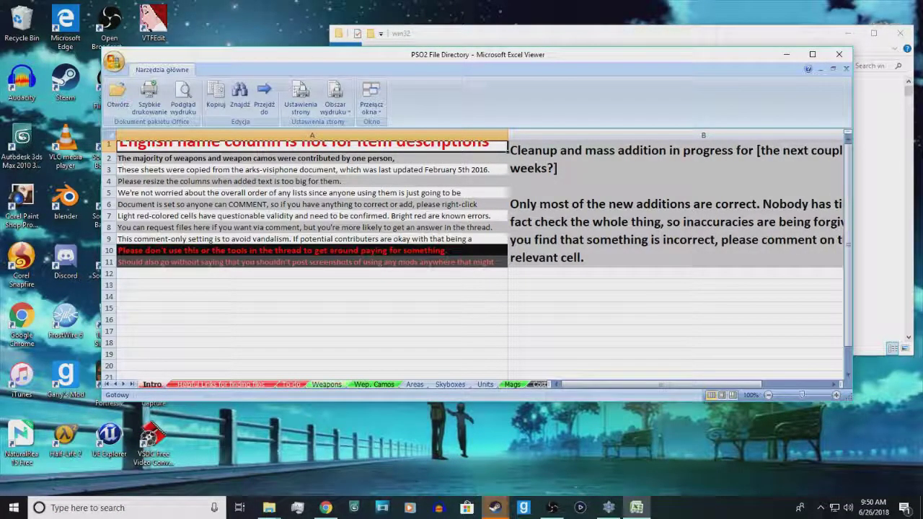
Step: Browse the Weapons sheet's Sword and Wired Lances lists, and bring the start of the Rod list into view
click(326, 384)
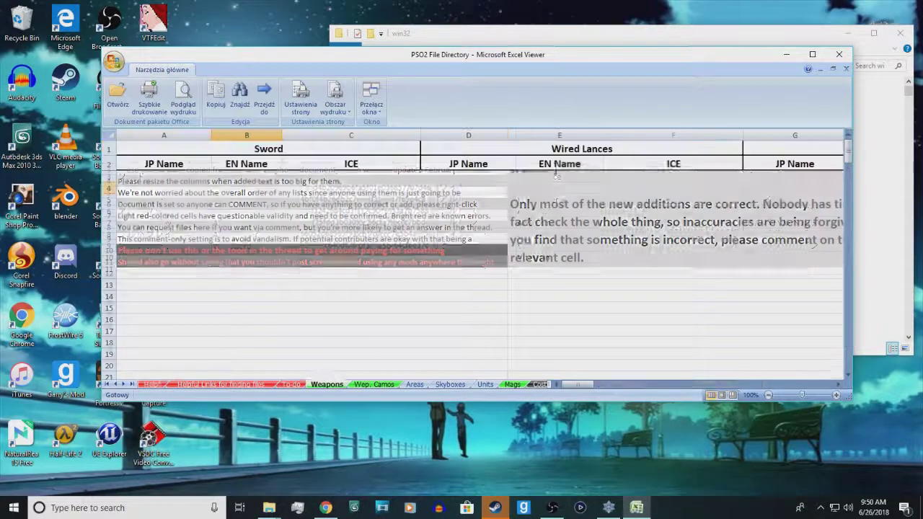
scroll(476, 274, down, 20)
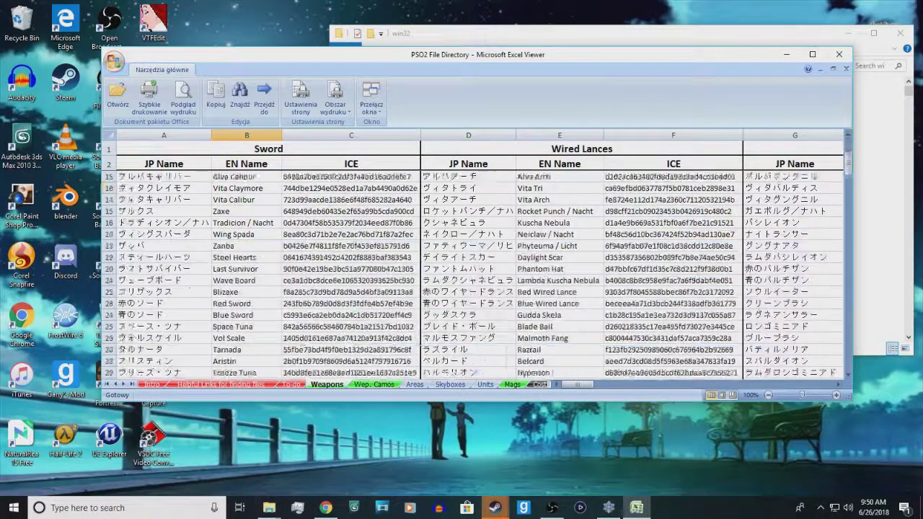
scroll(476, 274, down, 20)
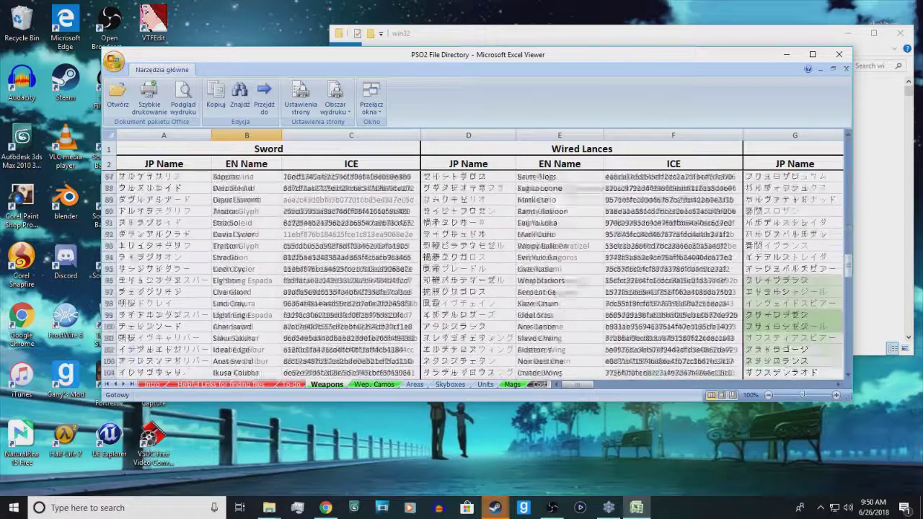
scroll(476, 274, down, 12)
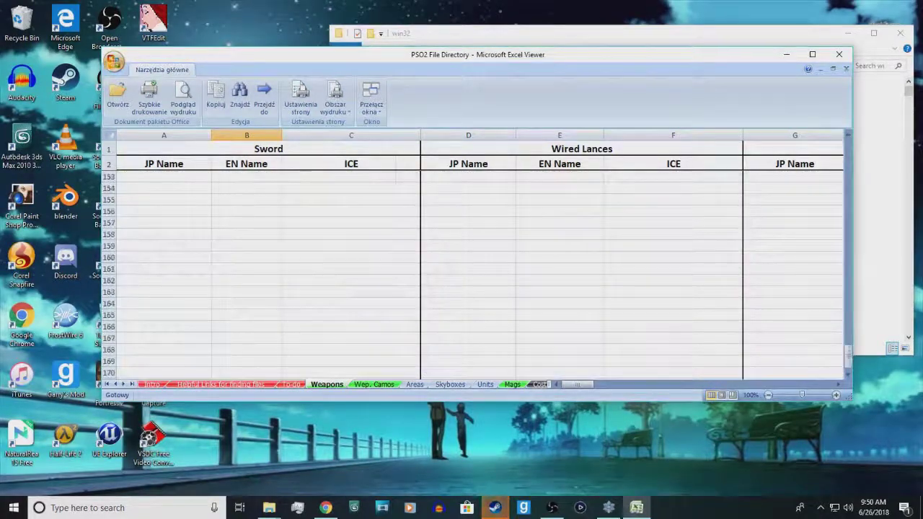
scroll(475, 274, up, 5)
drag(577, 384, 753, 384)
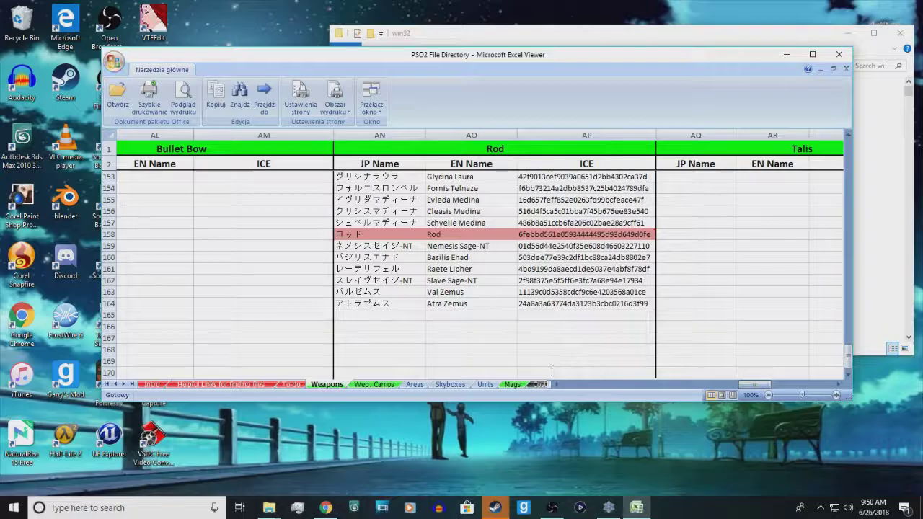
scroll(476, 274, up, 18)
scroll(476, 274, up, 20)
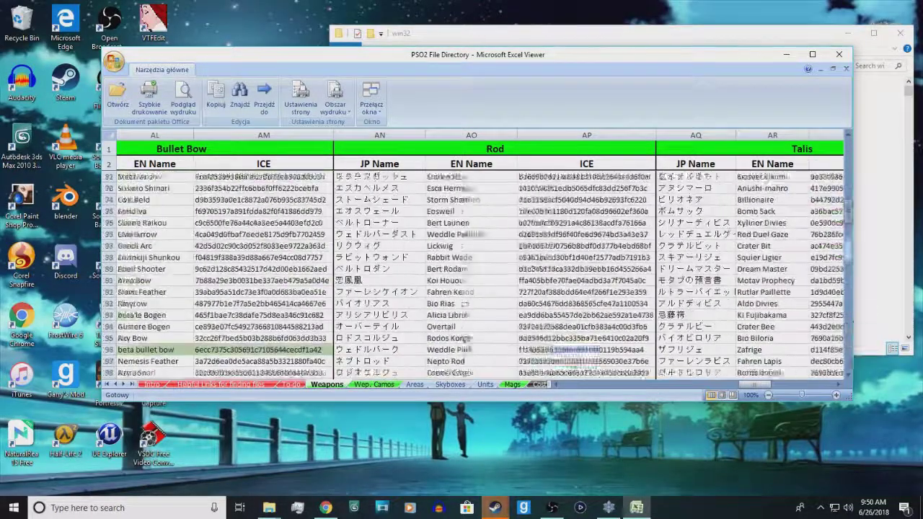
scroll(476, 274, up, 6)
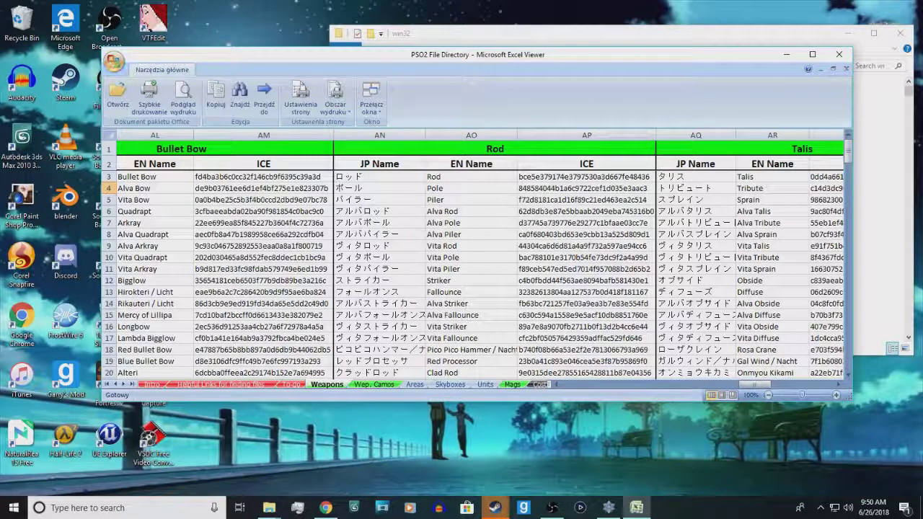
Step: Copy the ICE file name listed for Alva Rod in the Rod section
click(471, 212)
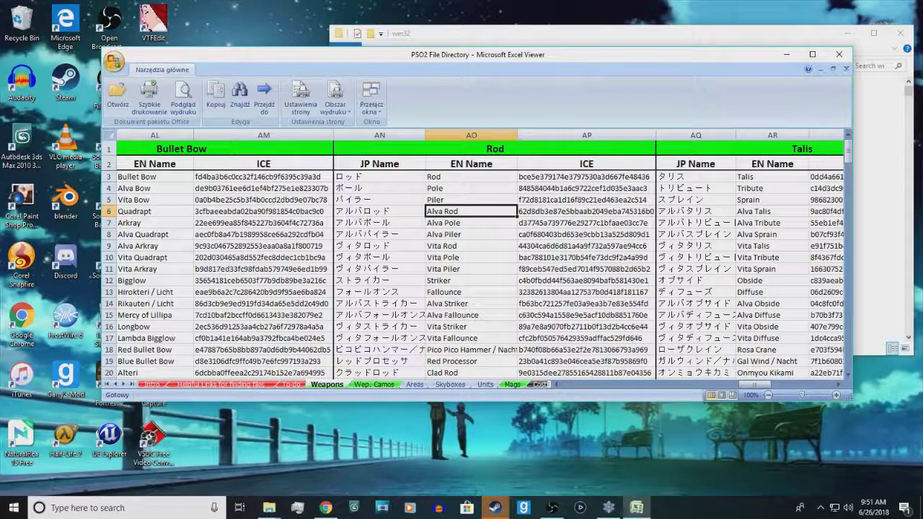
click(586, 211)
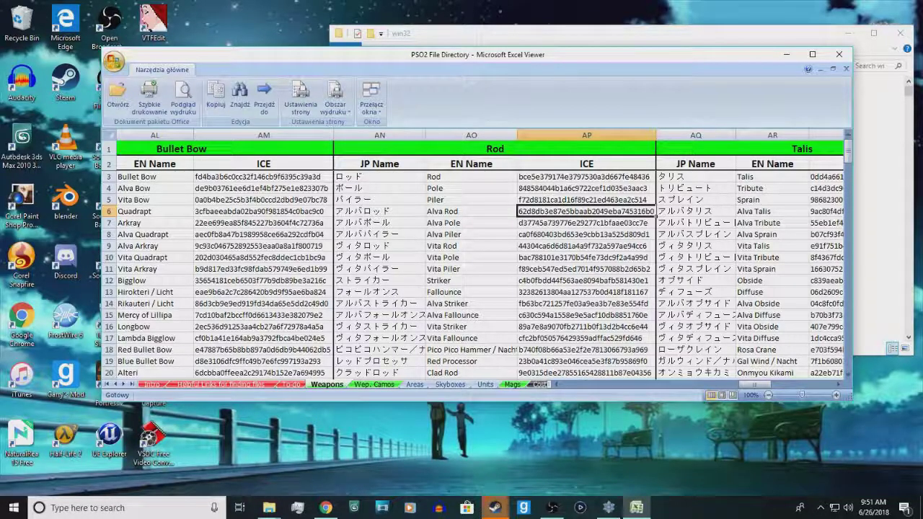
right_click(620, 213)
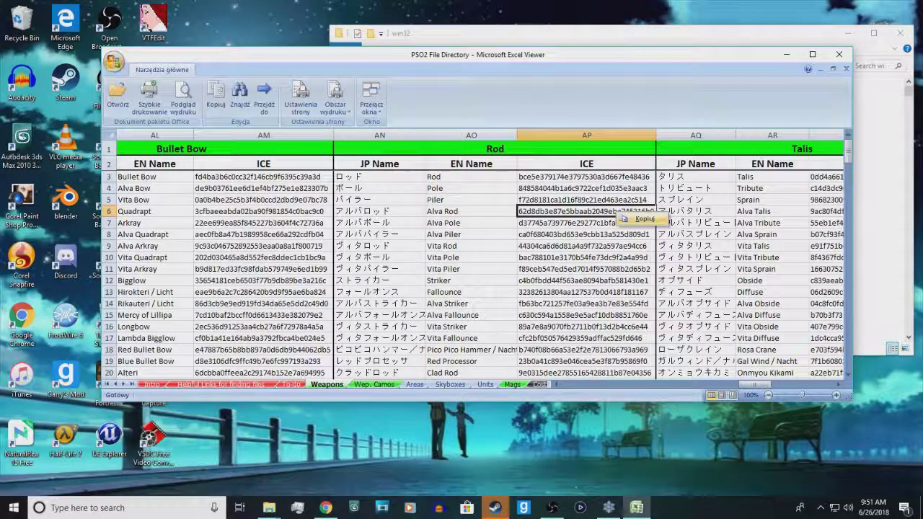
click(644, 218)
Step: Switch to the win32 folder window and search it for 62d8db3e87e5bbaab2049eba745316b0
click(396, 33)
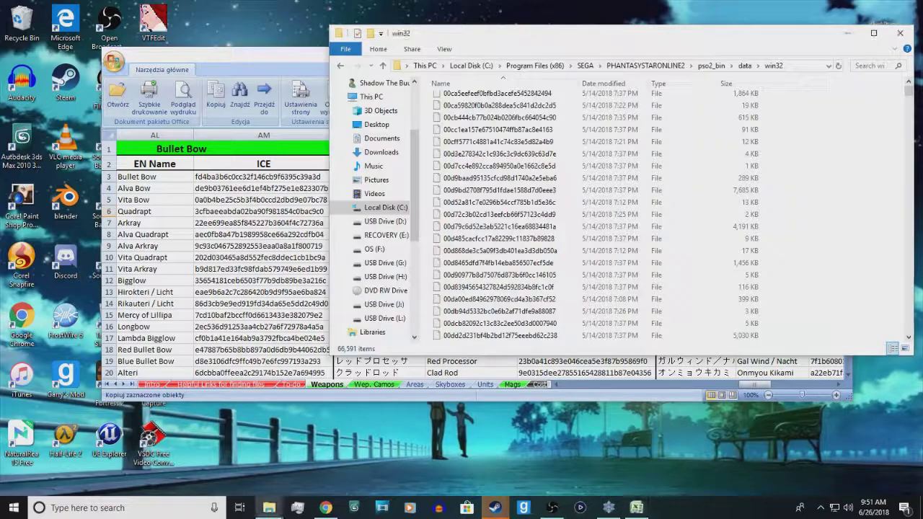
click(870, 65)
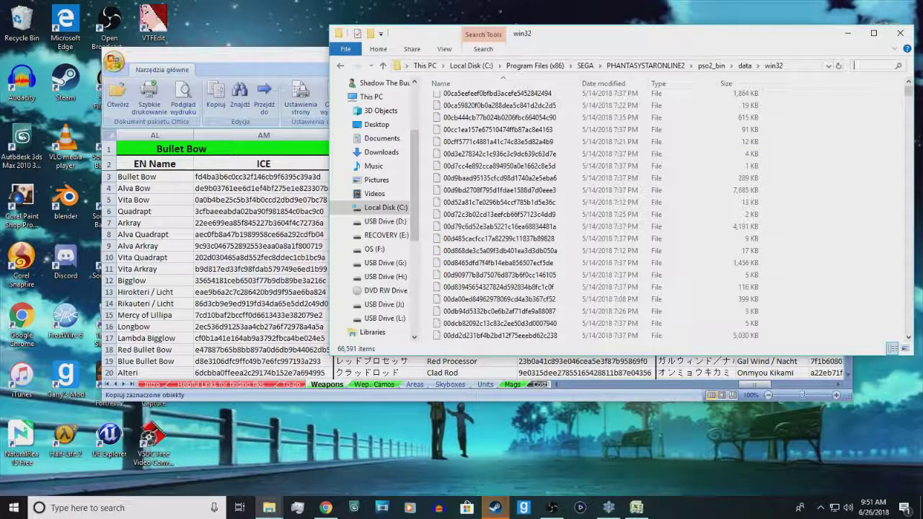
text(62d8db3e87e5bbaab2049eba745316b0)
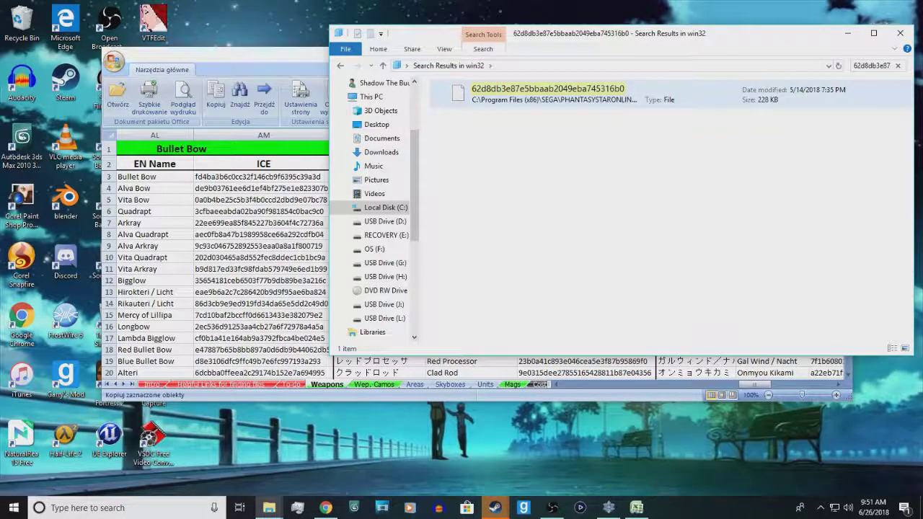
Step: Copy the found ICE file 62d8db3e87e5bbaab2049eba745316b0 into the deICEr folder under Documents, GmodStuff, Tools, pso2Tools
click(548, 94)
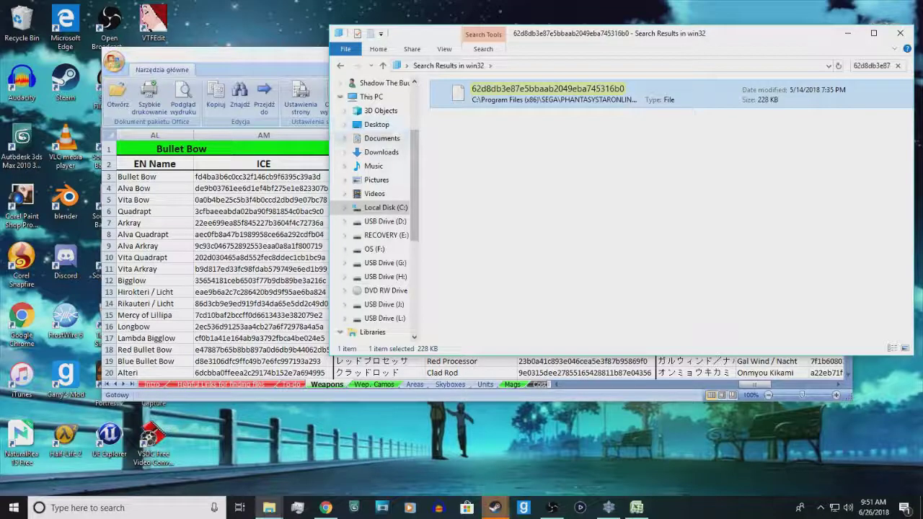
click(382, 138)
double_click(460, 233)
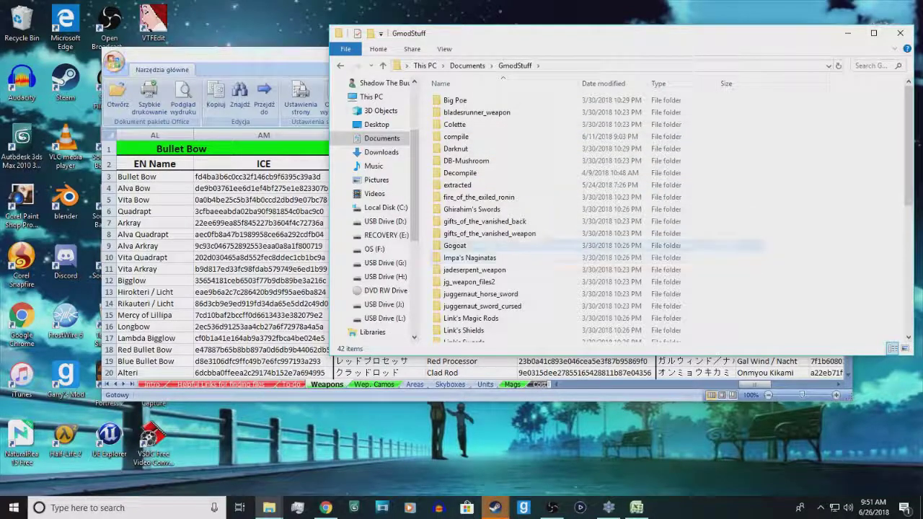
scroll(598, 238, down, 4)
scroll(461, 238, down, 2)
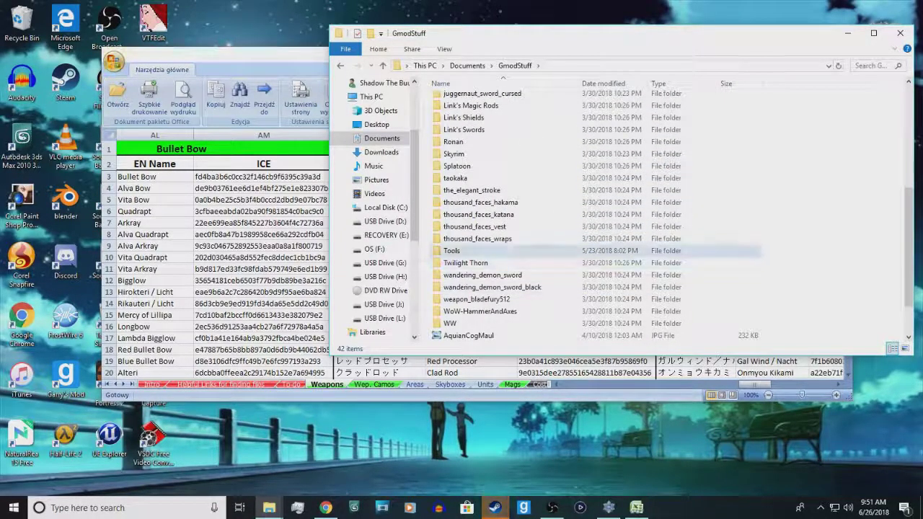
double_click(454, 250)
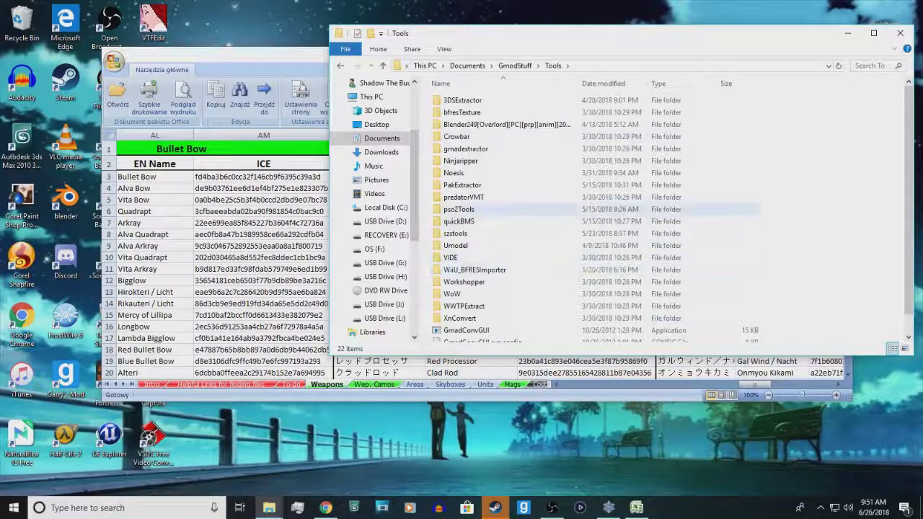
double_click(462, 209)
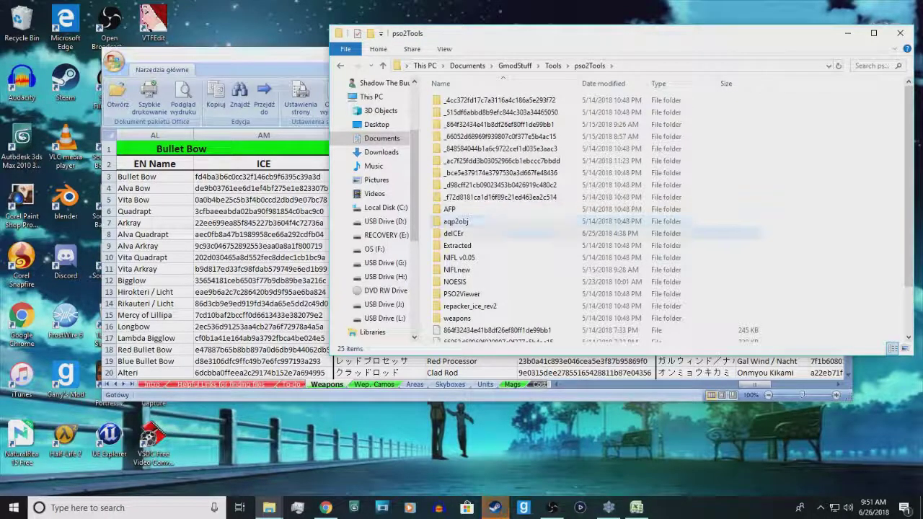
double_click(453, 233)
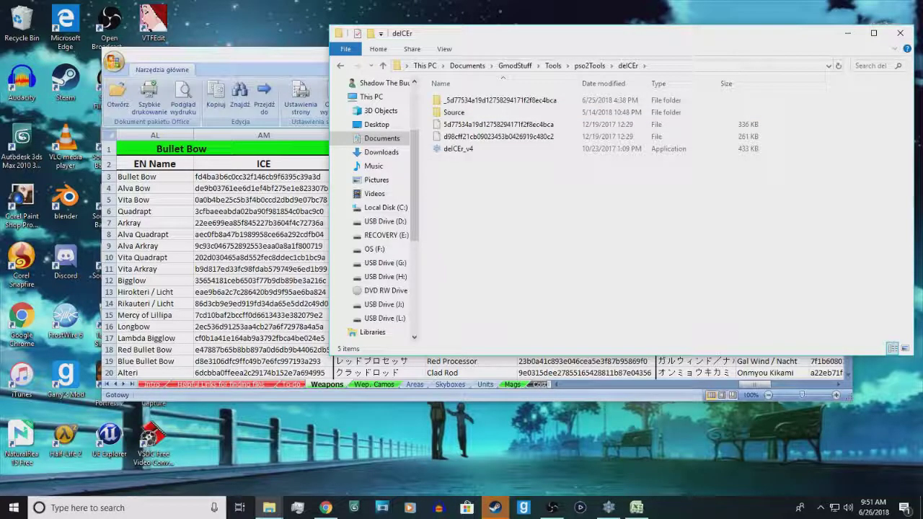
key(ctrl+v)
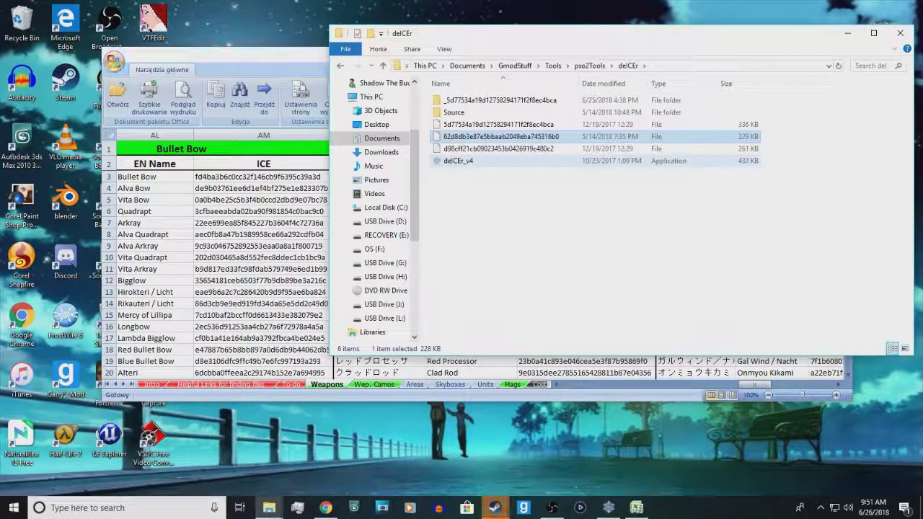
Step: Switch to PSO2 deICEr, move its window clear of the folder window, and view its Multi Extractor
click(607, 508)
drag(297, 72, 209, 75)
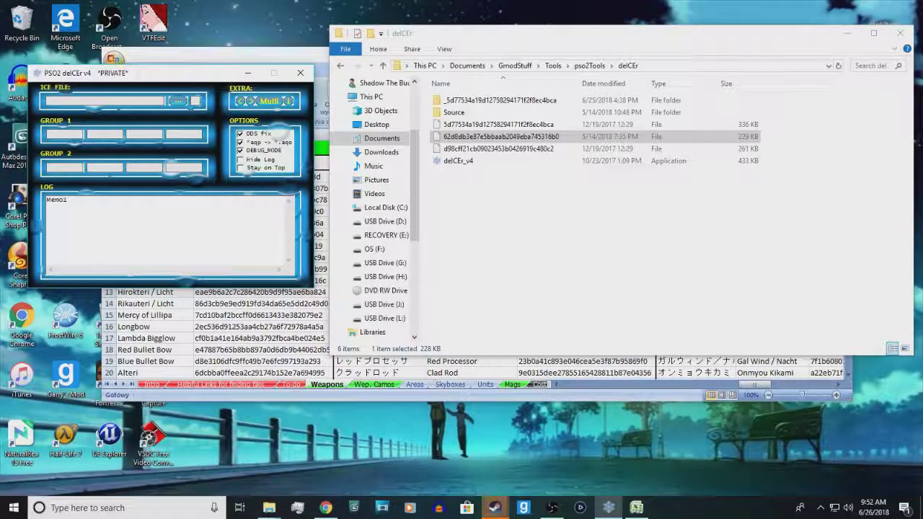
click(269, 100)
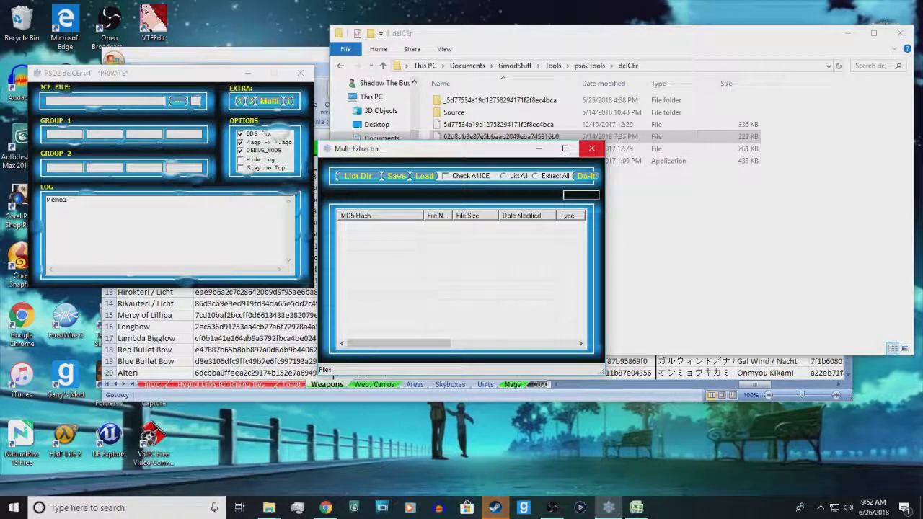
click(591, 148)
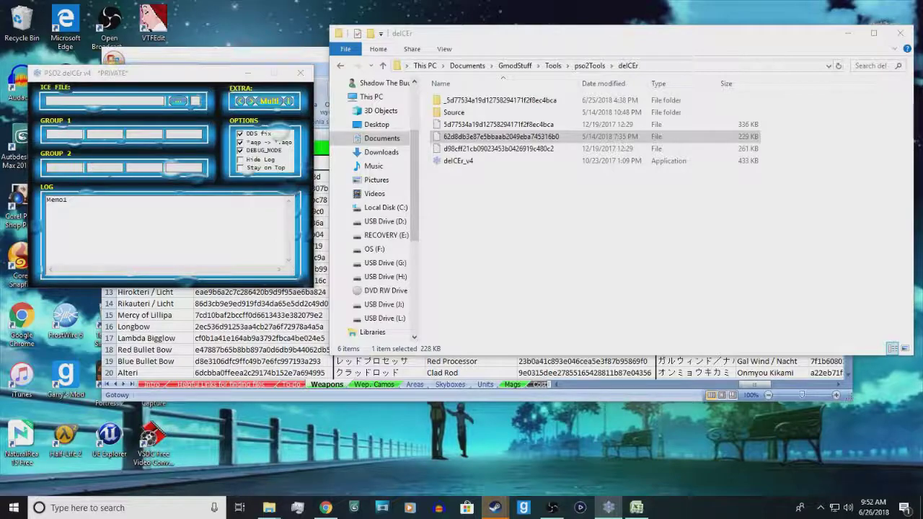
Step: Extract the ICE file 62d8db3e87e5bbaab2049eba745316b0 with deICEr, and open its Group_2_Extracted_Files output folder
click(177, 101)
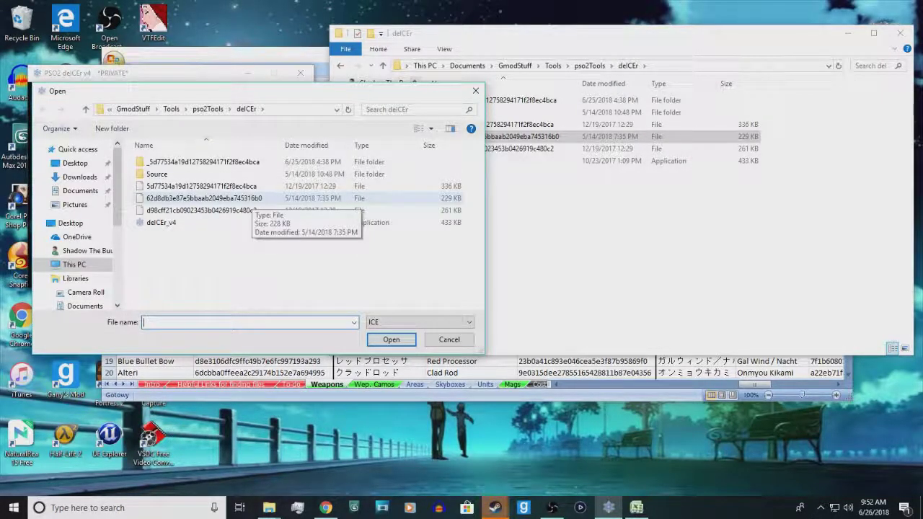
double_click(252, 197)
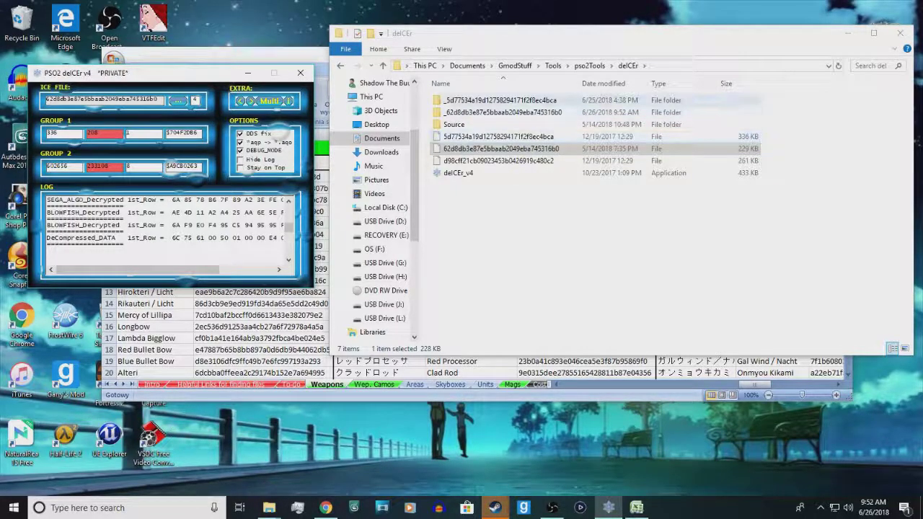
double_click(503, 112)
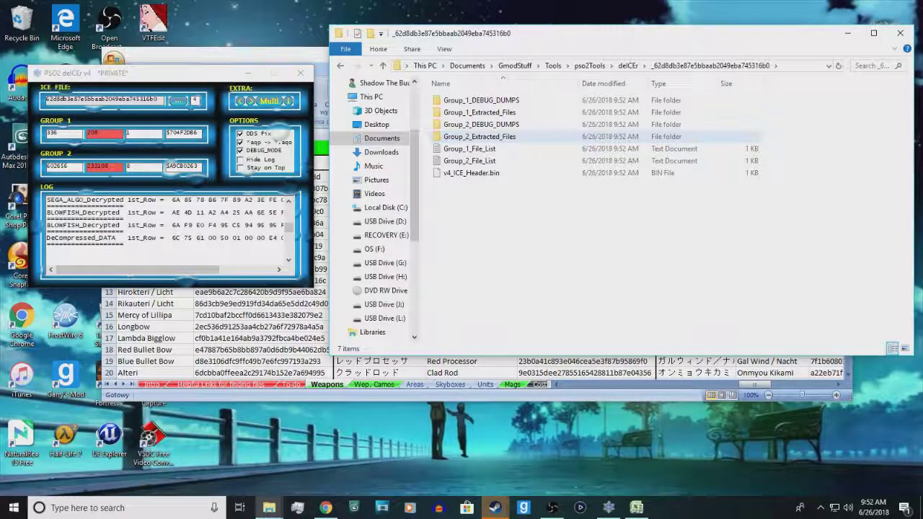
double_click(505, 137)
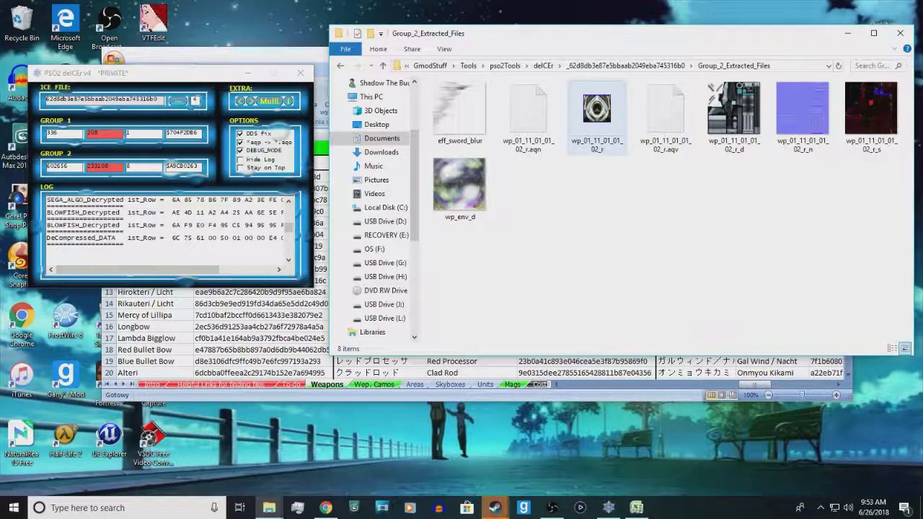
Step: In the other File Explorer window, open the aqp2obj folder under Documents, GmodStuff, Tools, pso2Tools
mouse_move(268, 508)
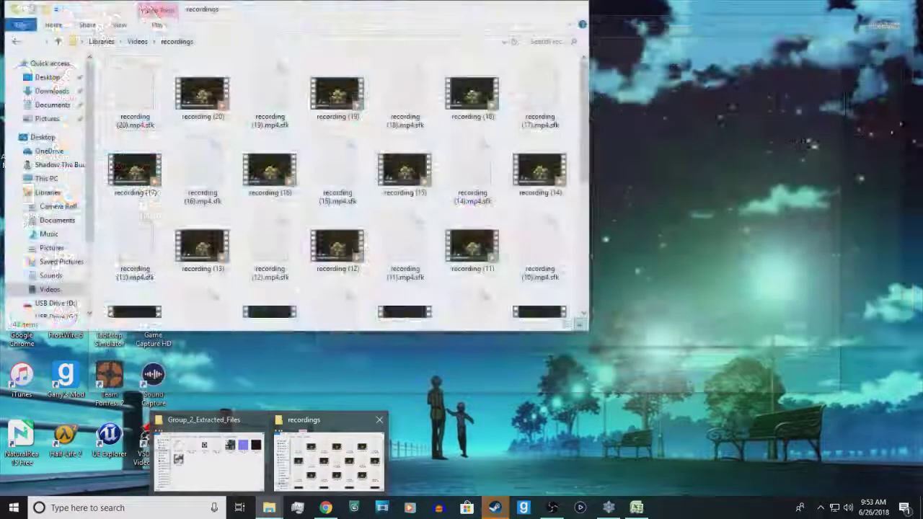
click(325, 449)
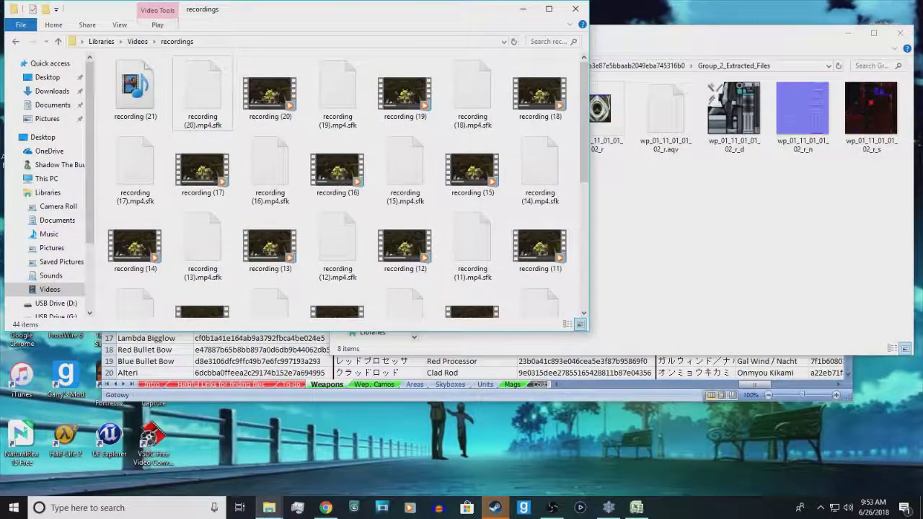
click(57, 220)
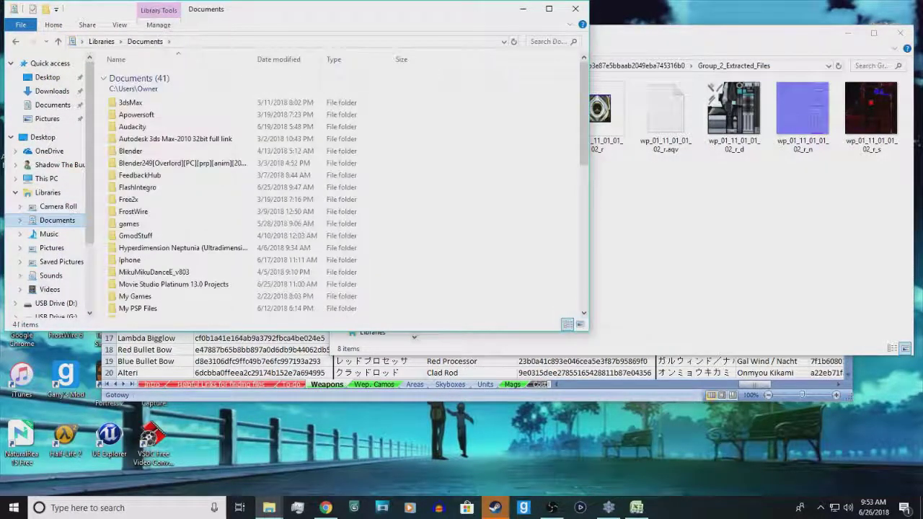
scroll(274, 181, down, 6)
scroll(273, 181, up, 4)
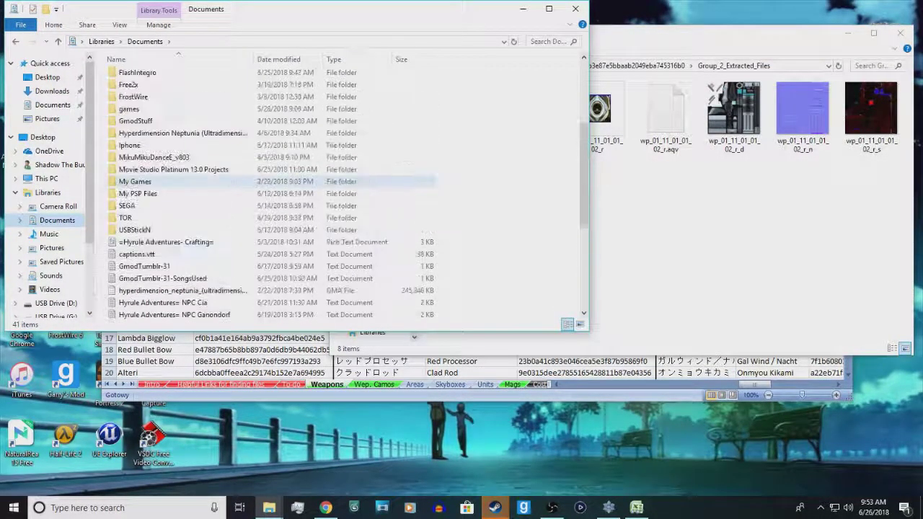
scroll(274, 202, up, 3)
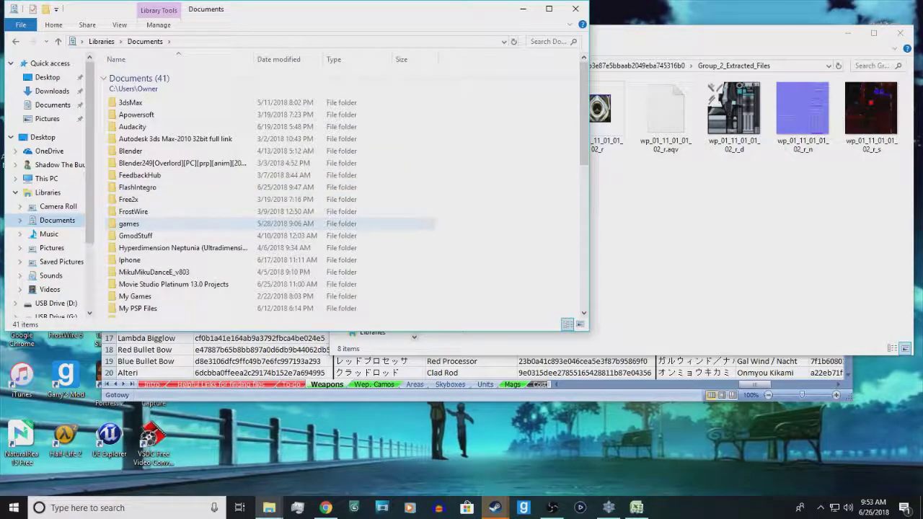
double_click(144, 235)
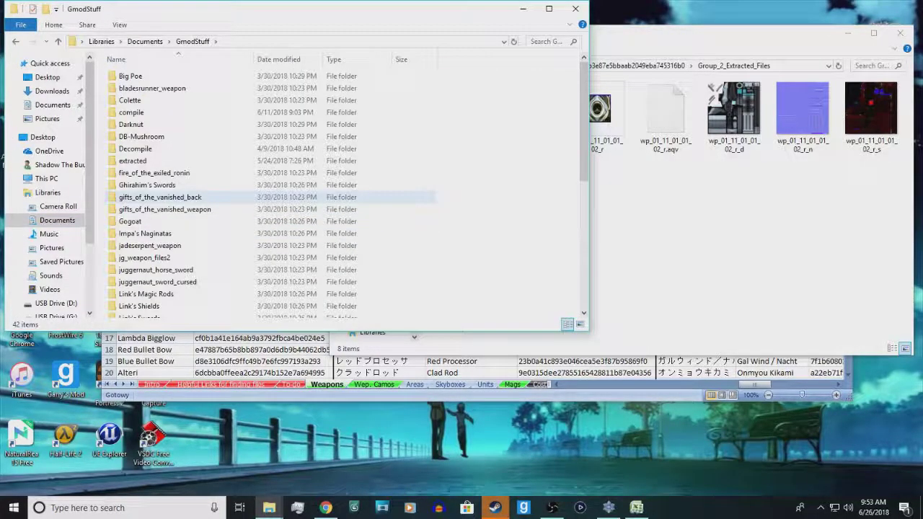
scroll(155, 217, down, 2)
scroll(155, 217, down, 5)
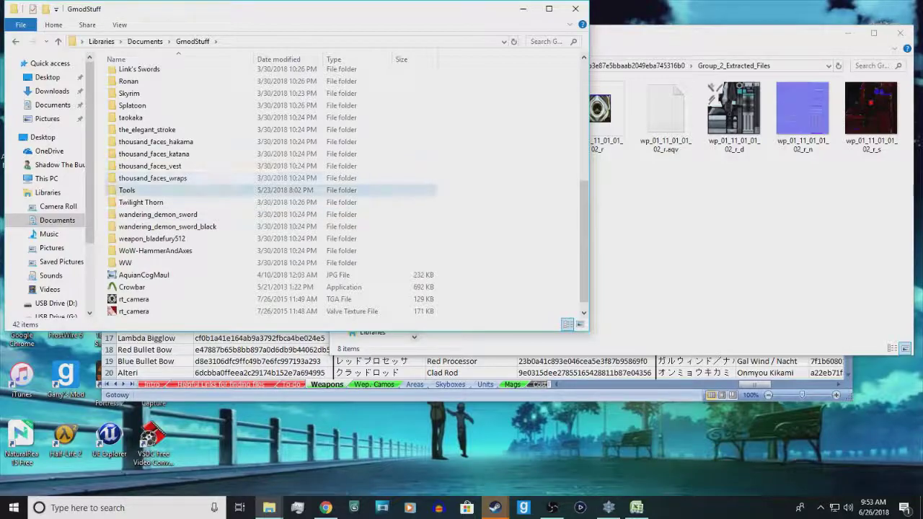
double_click(134, 190)
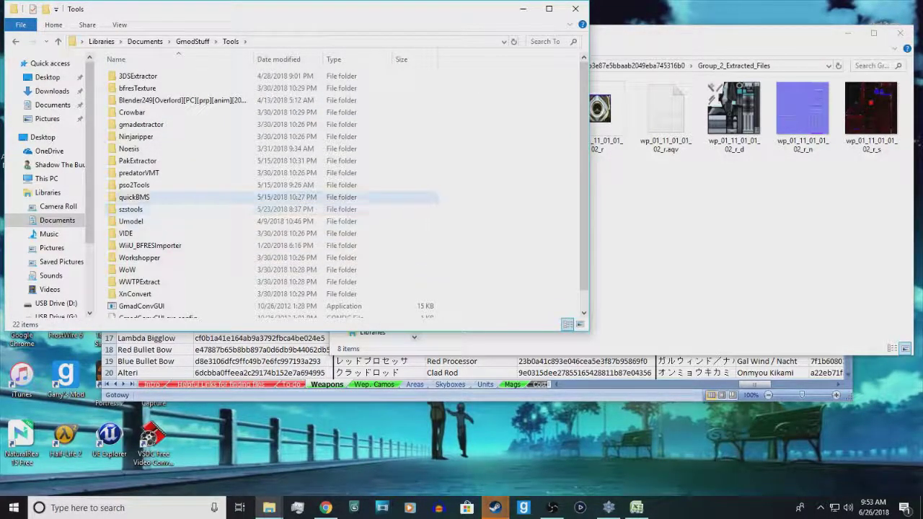
double_click(134, 185)
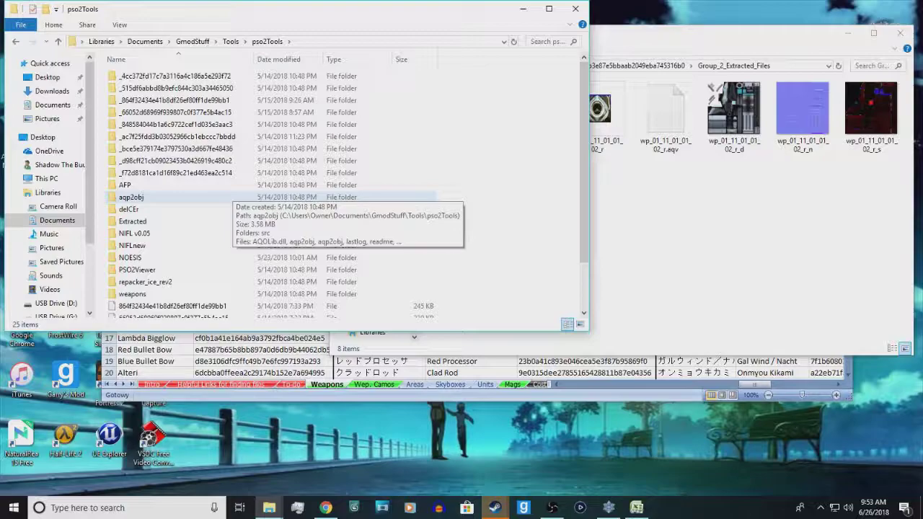
double_click(230, 197)
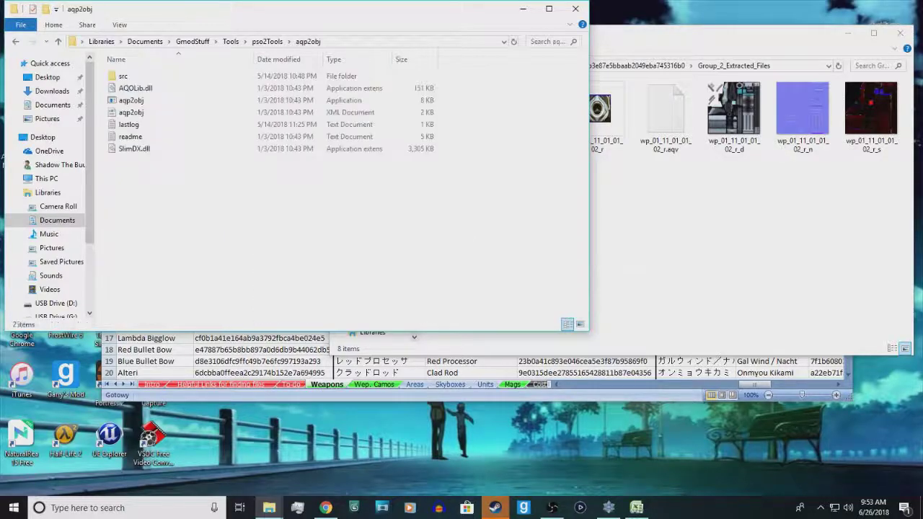
Step: Try to convert the extracted wp_01_11_01_01_02_r model with the aqp2obj application, and delete the wp_01_11_01_01_02_r.org file
click(649, 216)
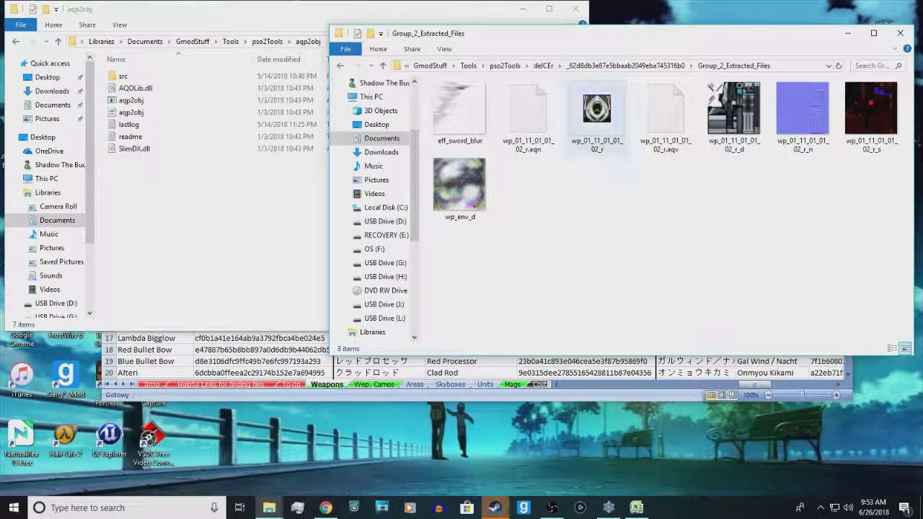
click(597, 116)
drag(597, 112, 203, 100)
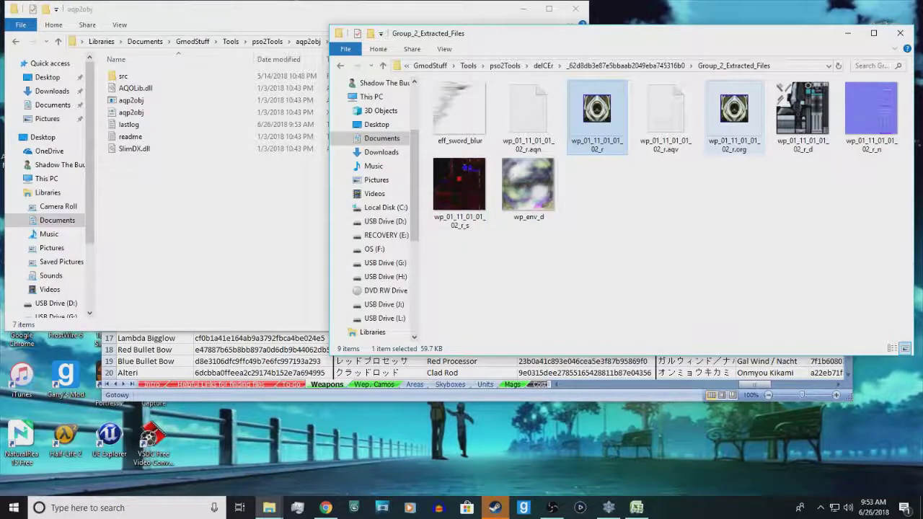
click(734, 112)
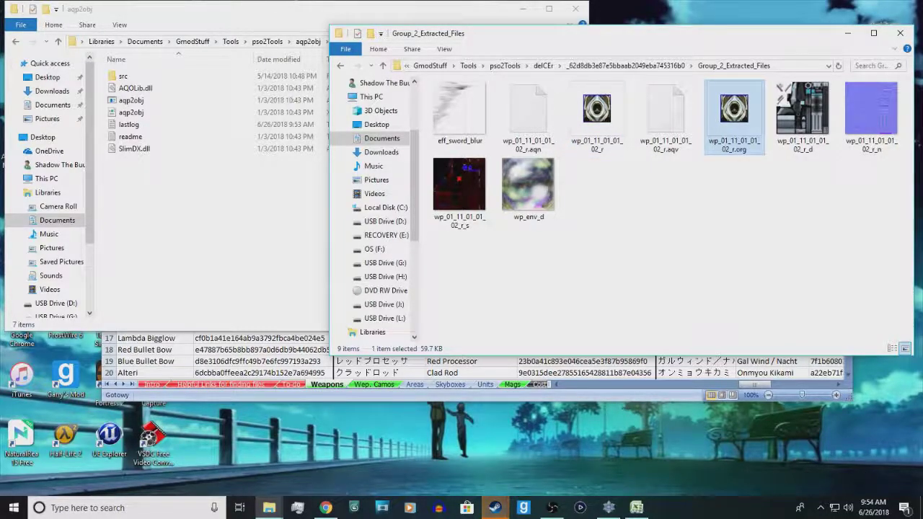
key(Delete)
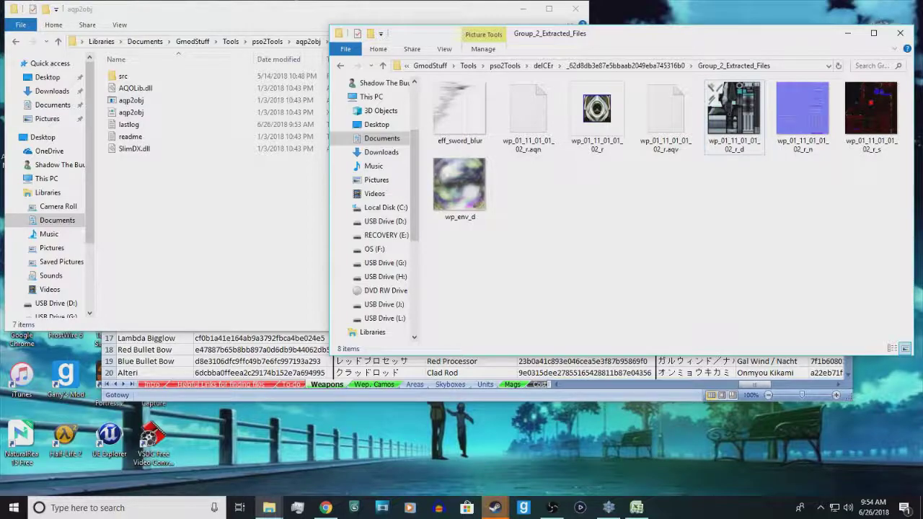
Step: Go back to pso2Tools in the aqp2obj window and open the NIFLnew folder
click(232, 9)
click(267, 41)
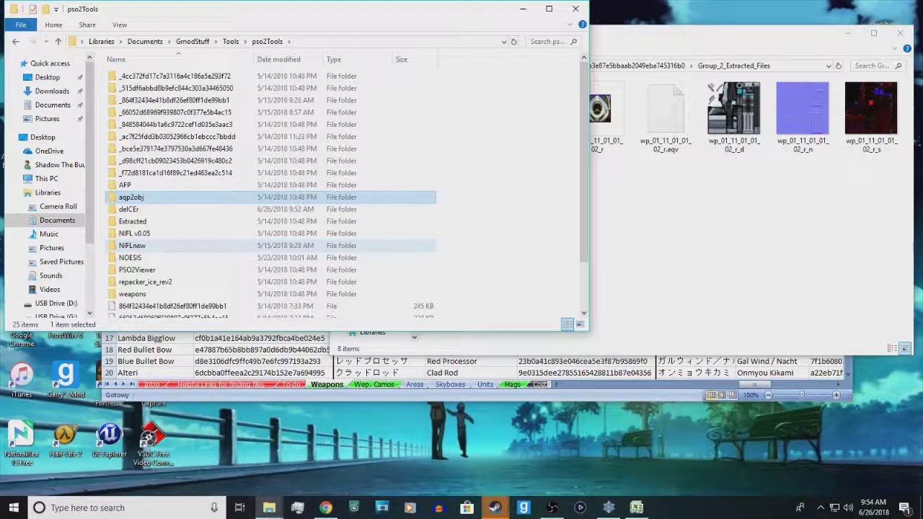
double_click(134, 246)
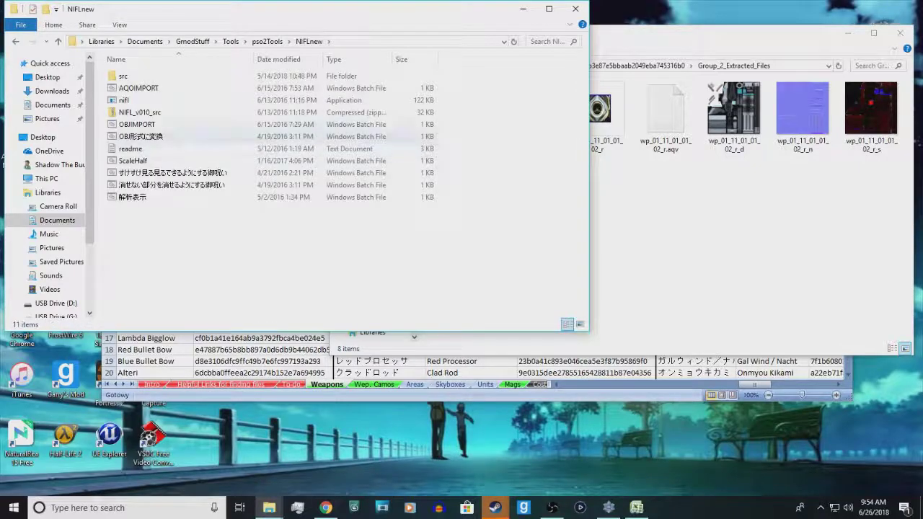
click(664, 216)
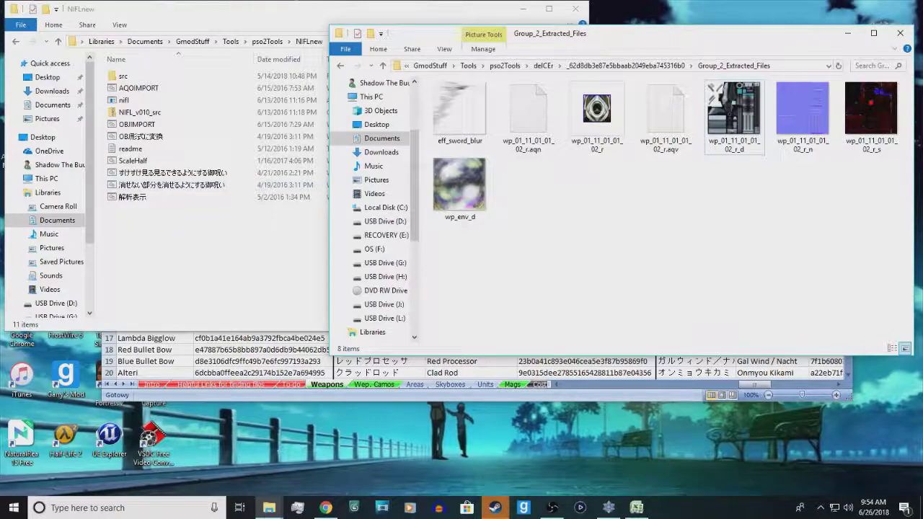
click(216, 253)
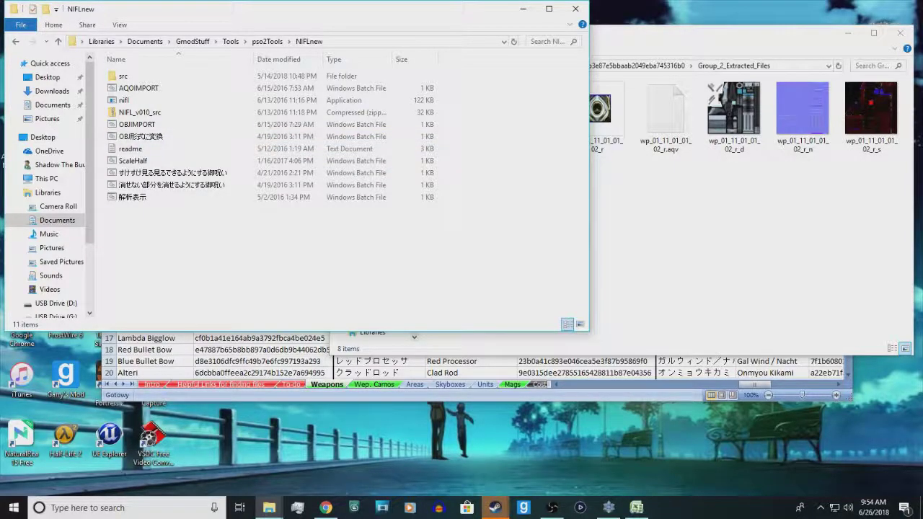
Step: Convert the extracted wp_01_11_01_01_02_r model to OBJ with the OBJ形式に変換 batch file in NIFLnew
click(649, 216)
click(597, 115)
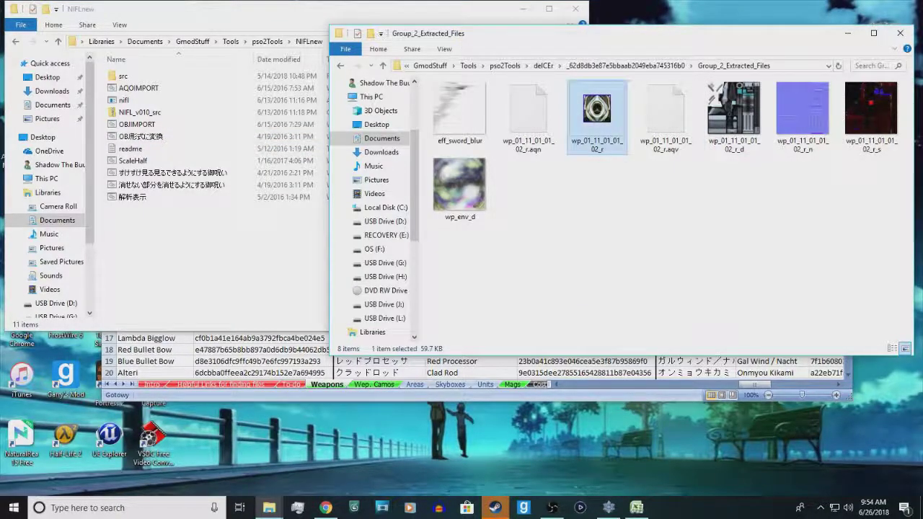
drag(596, 115, 177, 142)
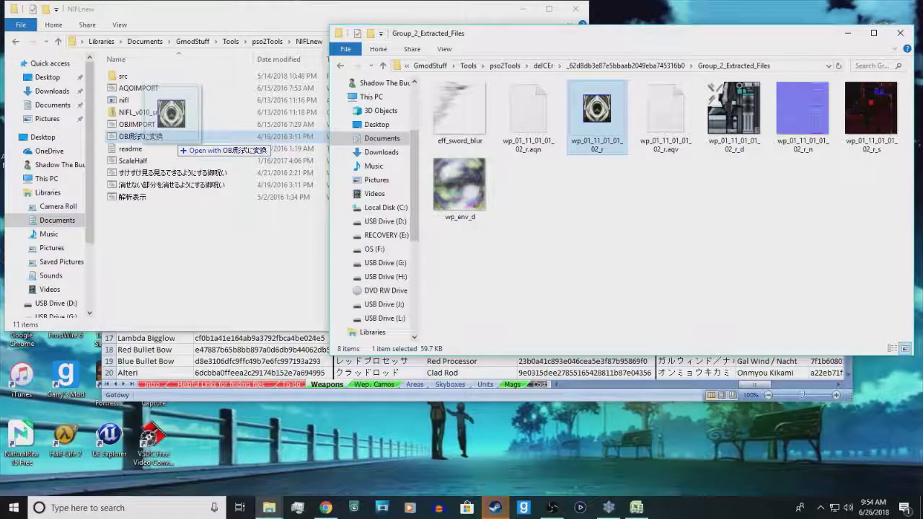
drag(176, 142, 177, 142)
drag(173, 137, 173, 137)
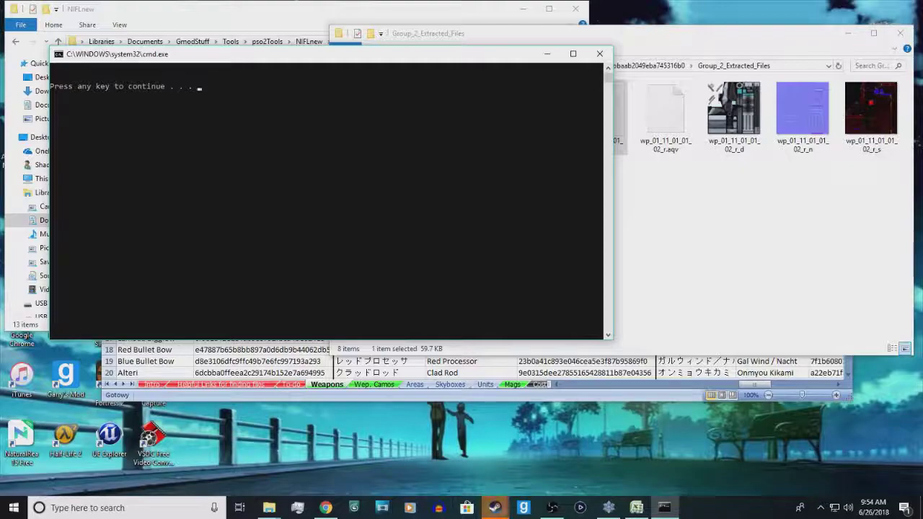
Step: Close the finished converter and move the new wp_01_11_01_01_02_r 3D Object file from NIFLnew into Group_2_Extracted_Files
key(Return)
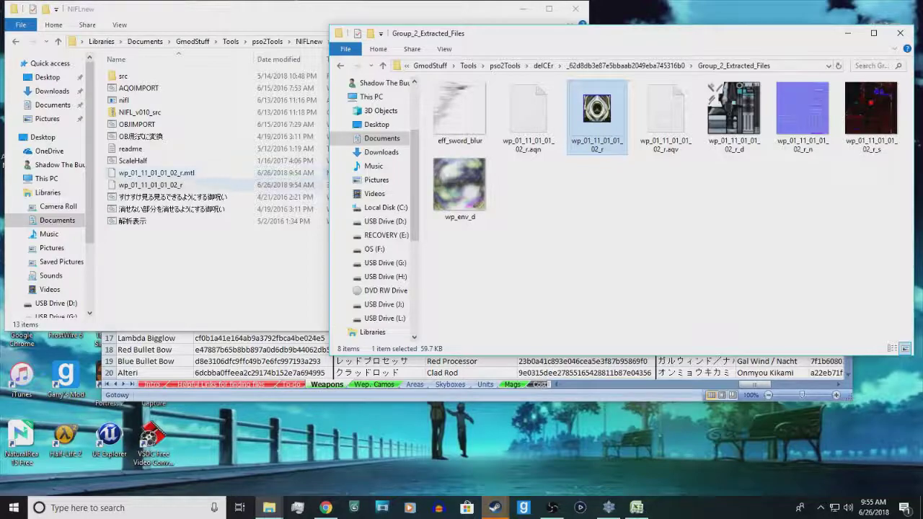
click(152, 185)
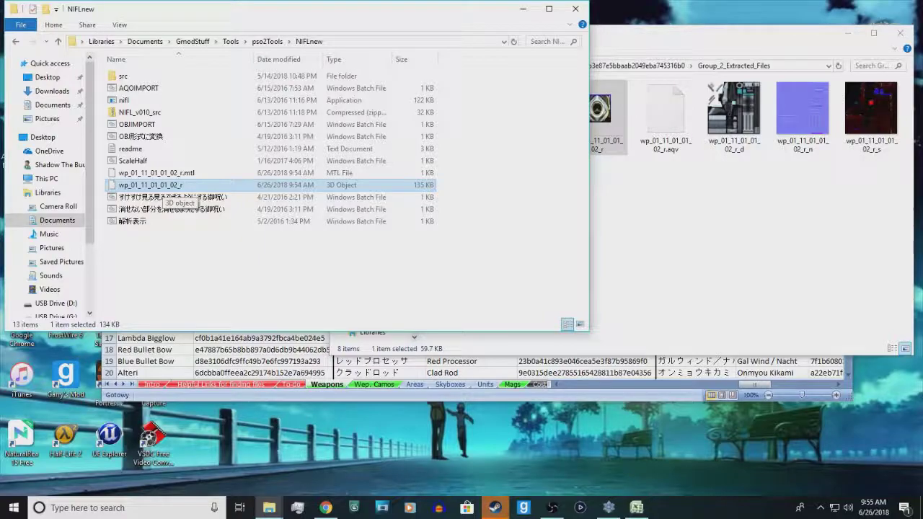
drag(163, 197, 721, 216)
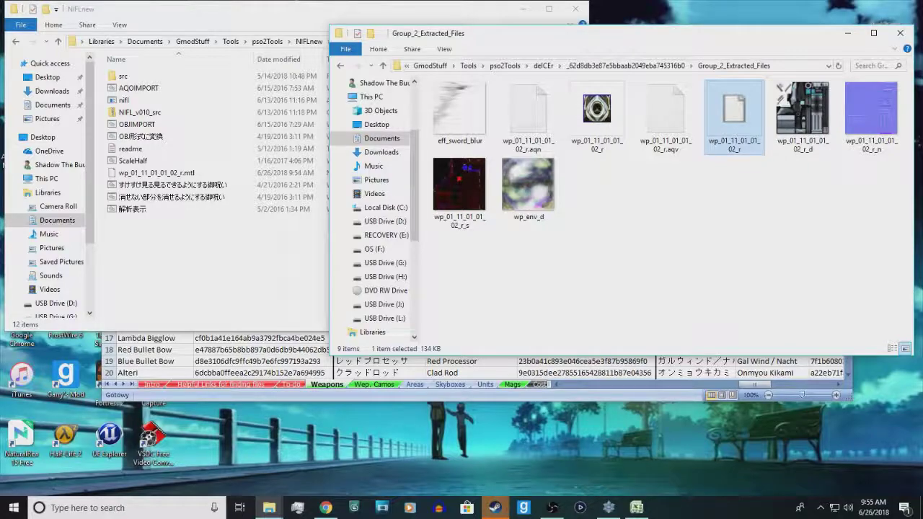
Step: Start 3ds Max, dismiss the DLL error and the learning movies dialog, and move its window so the whole interface is accessible
click(353, 507)
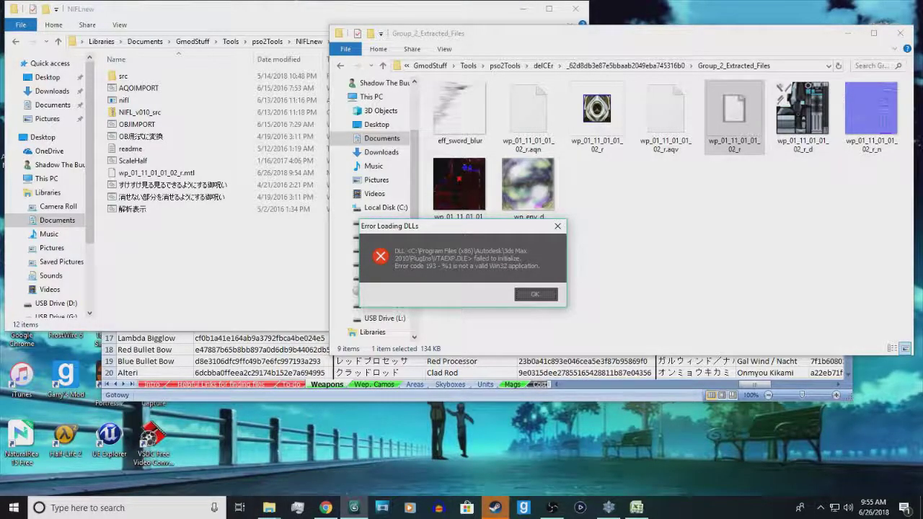
key(Return)
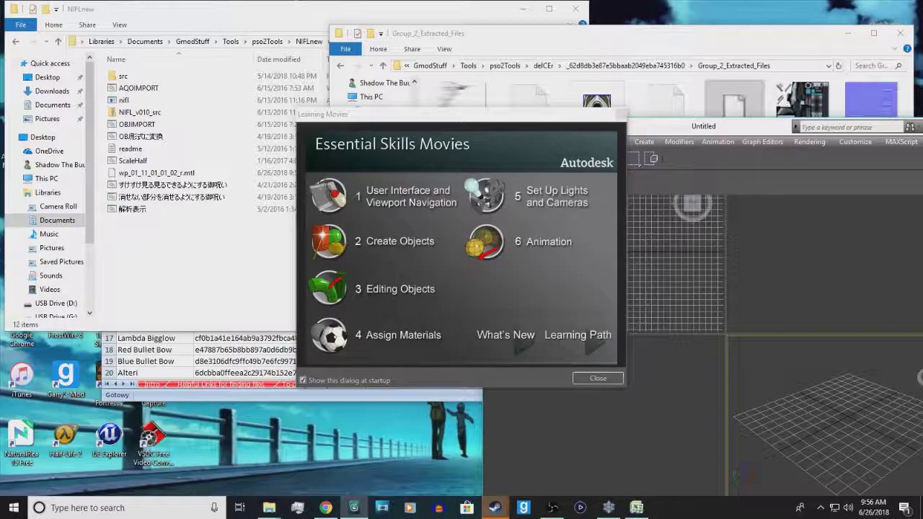
click(597, 378)
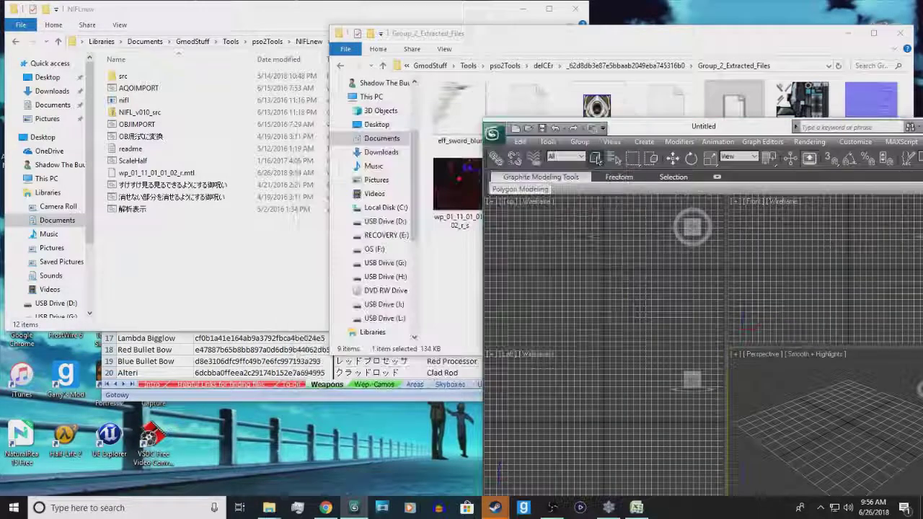
drag(671, 132, 269, 40)
Step: Begin a file import and set the import folder to the path of Group_2_Extracted_Files
click(91, 40)
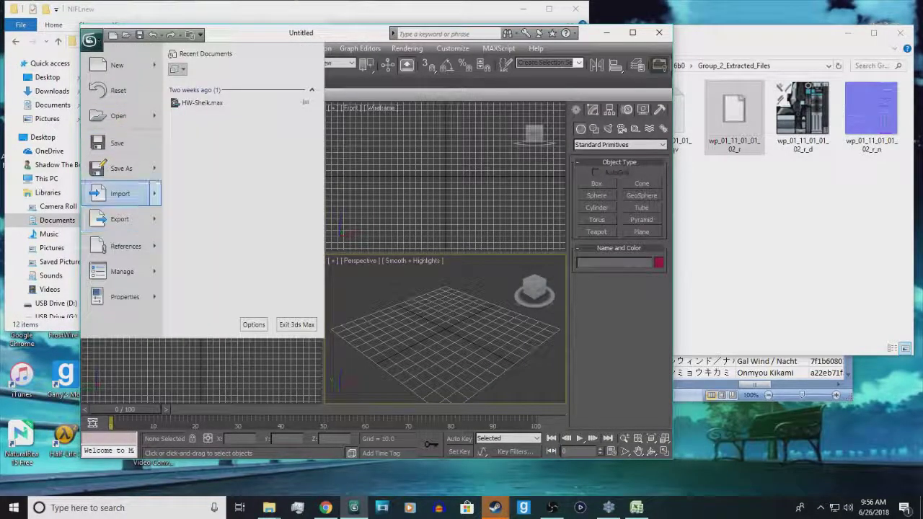
click(120, 193)
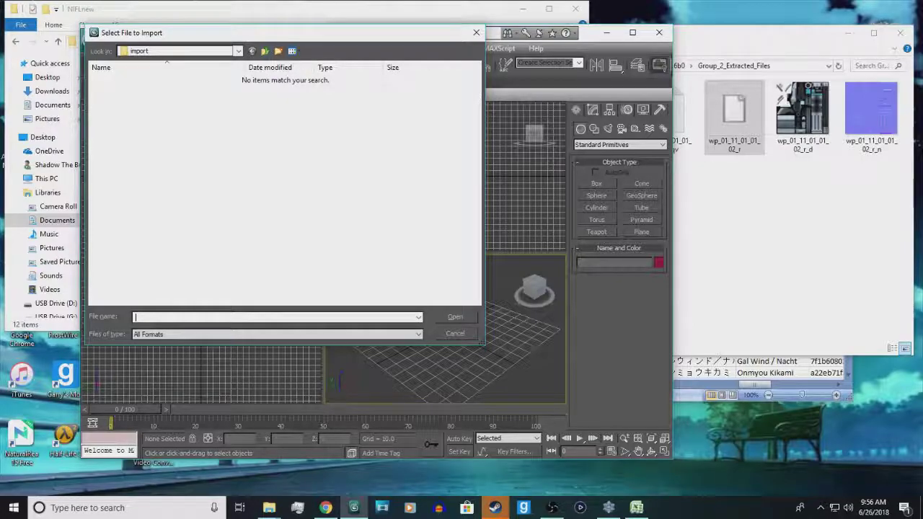
click(803, 65)
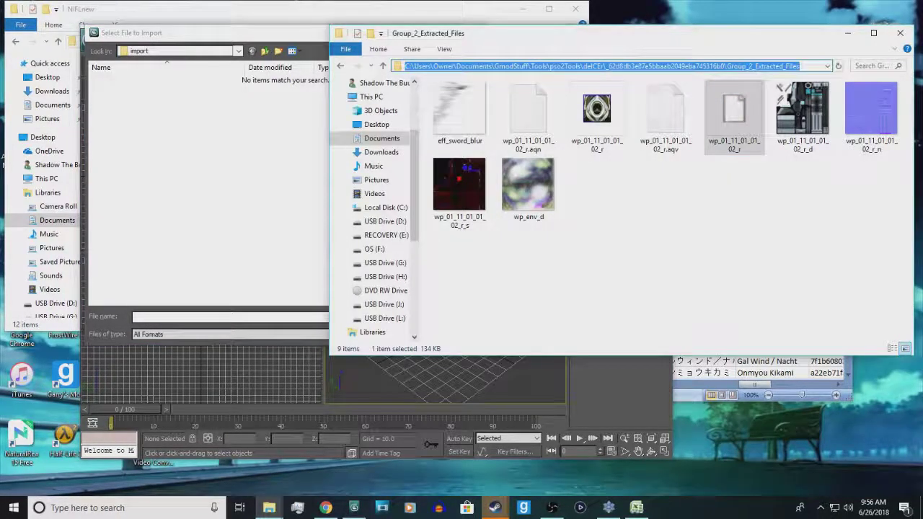
click(190, 316)
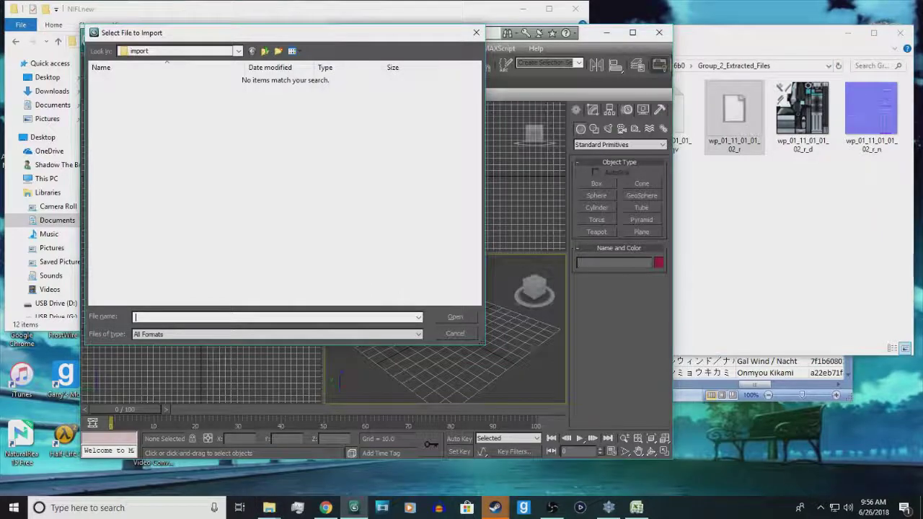
key(ctrl+v)
key(Return)
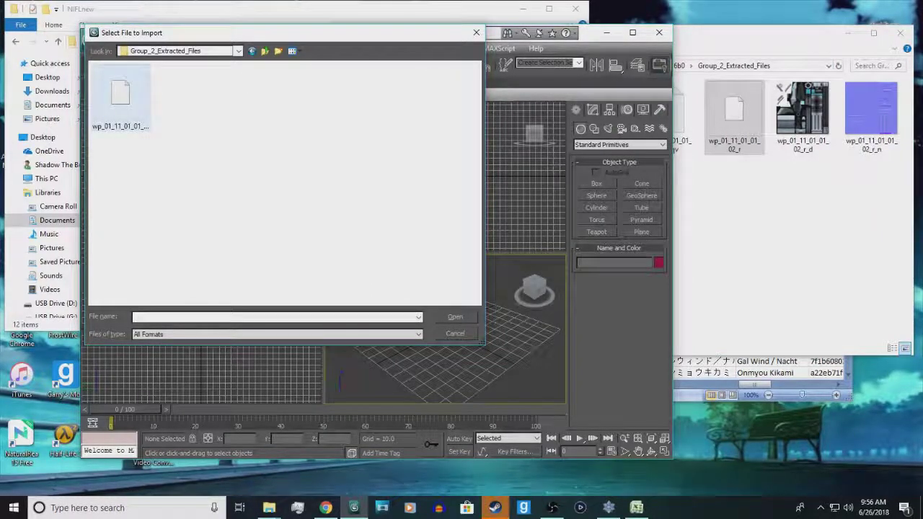
Step: Import the wp_01_11_01_01_02_r OBJ model with all three meshes and the default import options
click(120, 101)
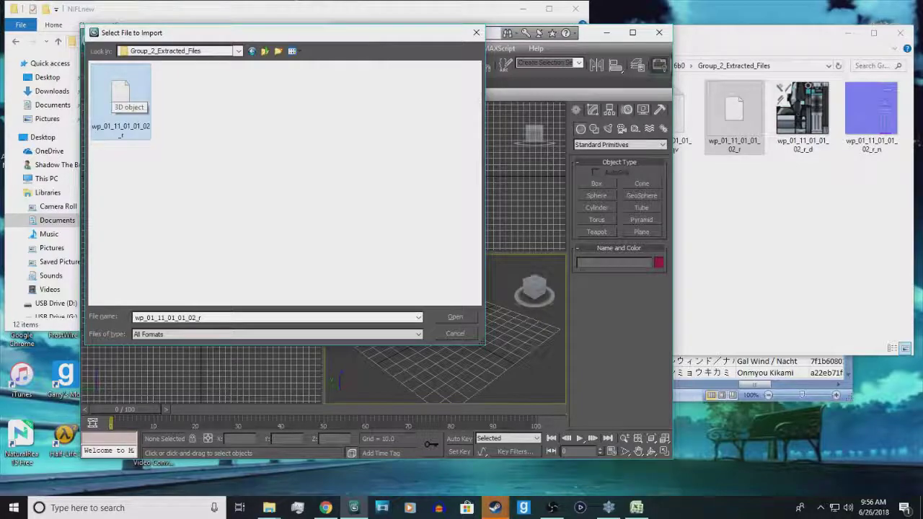
key(Return)
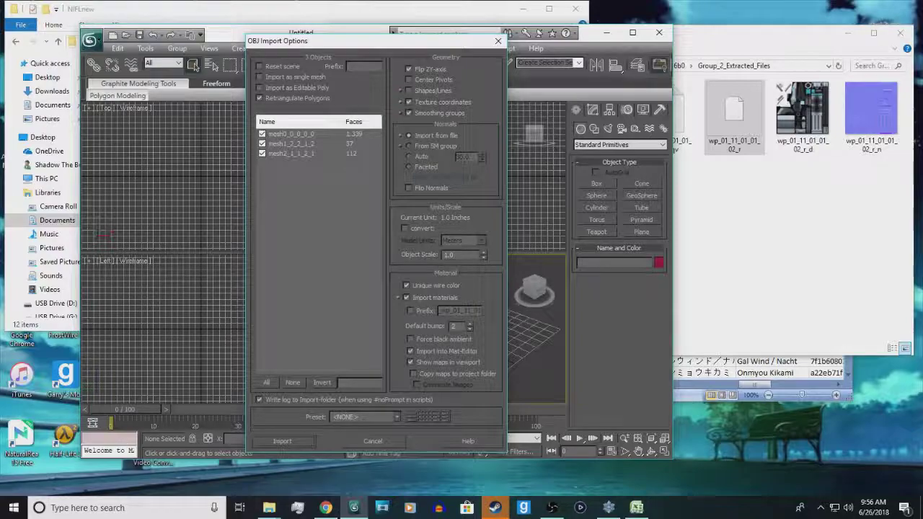
click(281, 441)
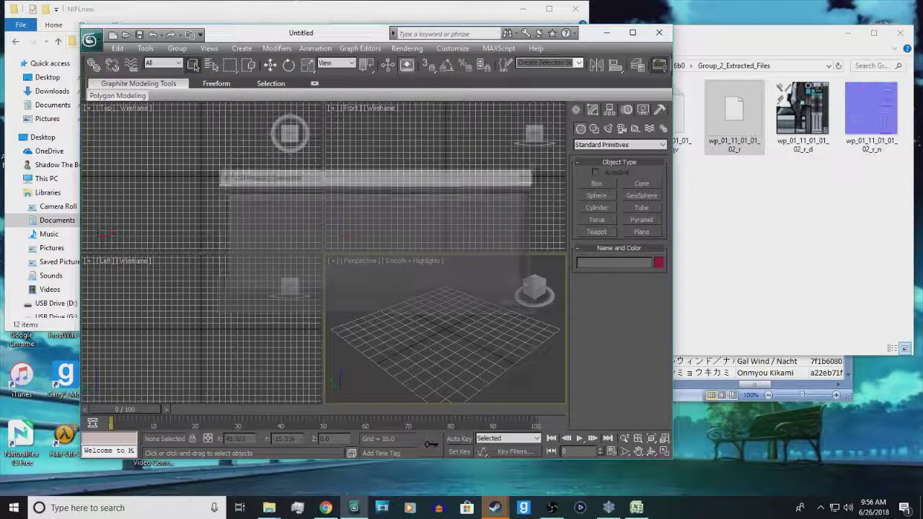
click(509, 302)
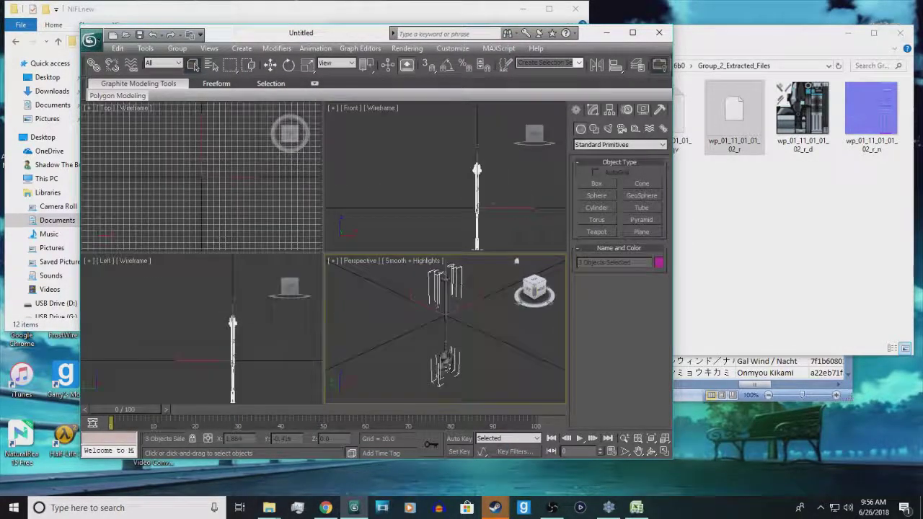
Step: Scale the three imported rod meshes up uniformly in the Perspective viewport
scroll(445, 329, down, 5)
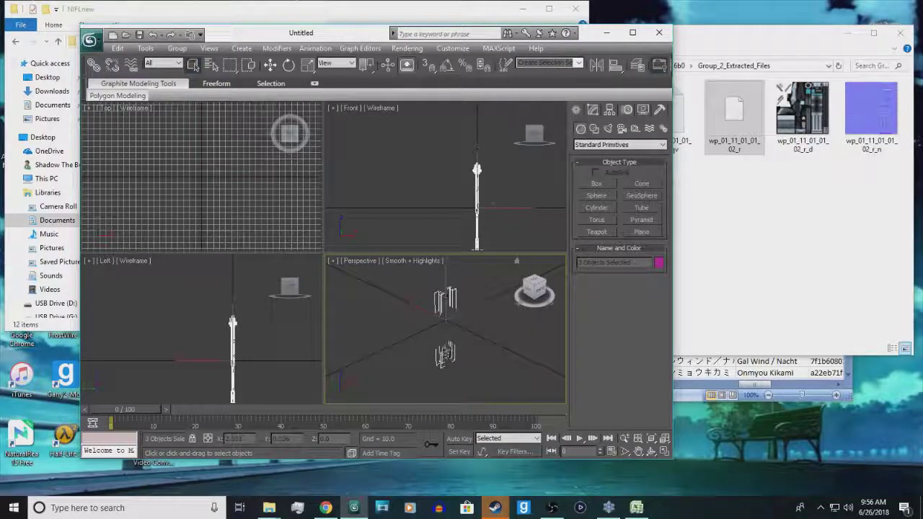
scroll(516, 260, up, 3)
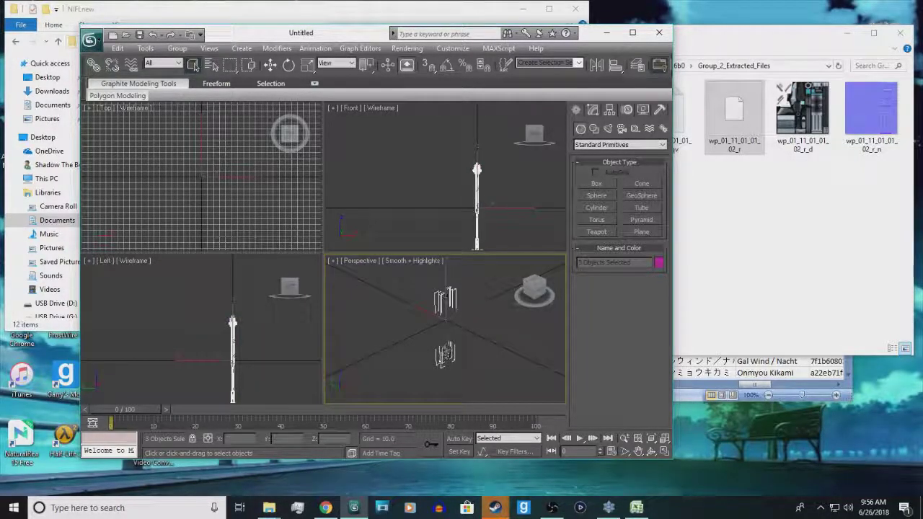
click(307, 64)
drag(446, 333, 446, 204)
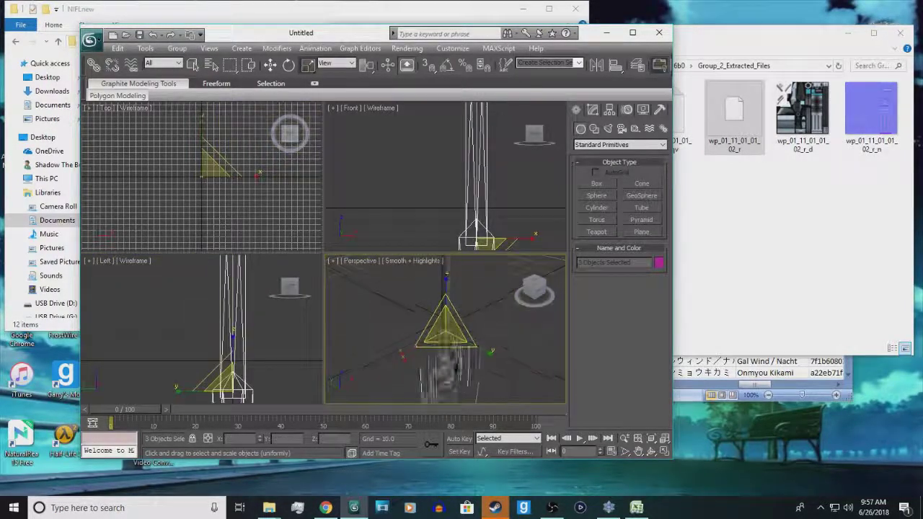
scroll(446, 328, down, 3)
drag(446, 333, 446, 311)
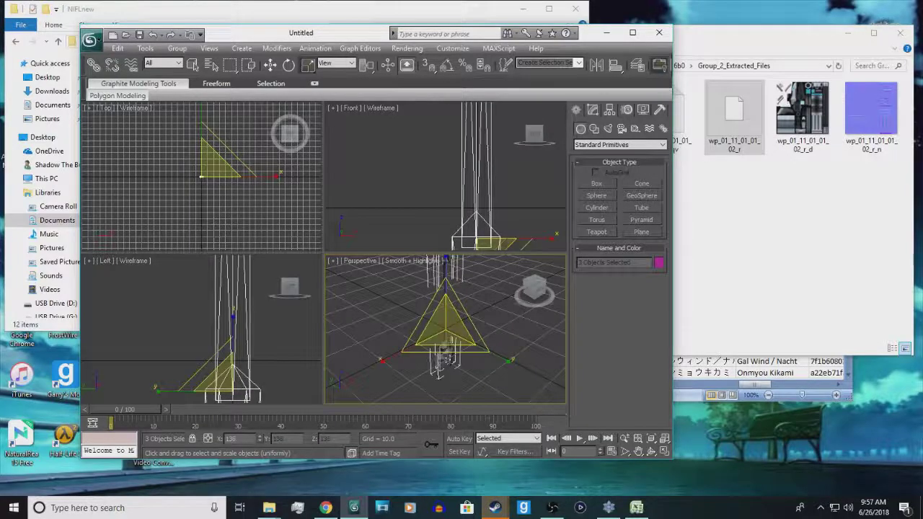
Step: Rotate the rod meshes from upright to lying horizontally, and deselect them
key(e)
drag(450, 295, 516, 261)
click(451, 270)
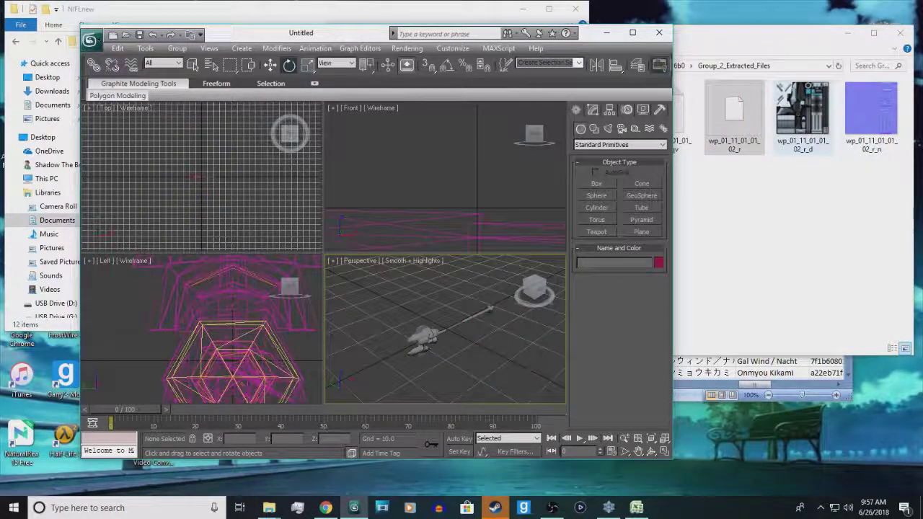
Step: Apply the wp_01_11_01_01_02_r_d texture from Group_2_Extracted_Files to the rod model and check it up close
drag(322, 35, 259, 34)
drag(472, 287, 451, 272)
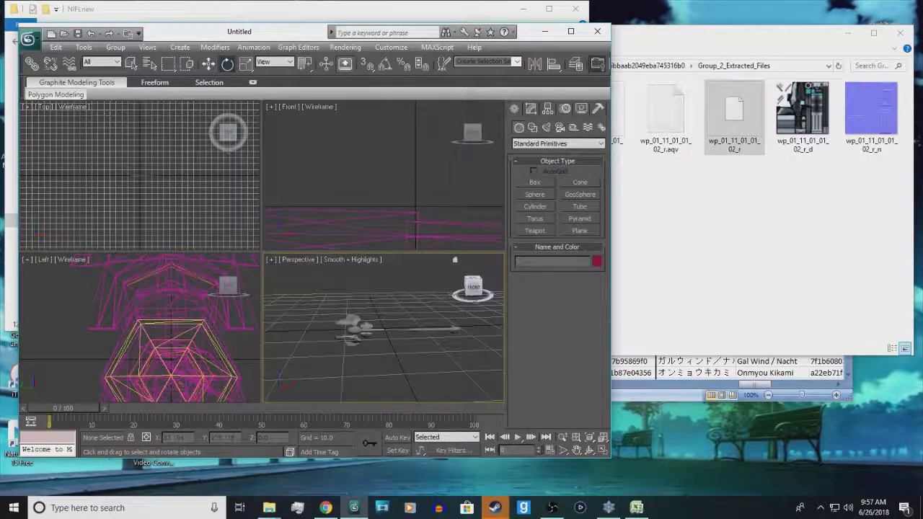
drag(803, 112, 360, 329)
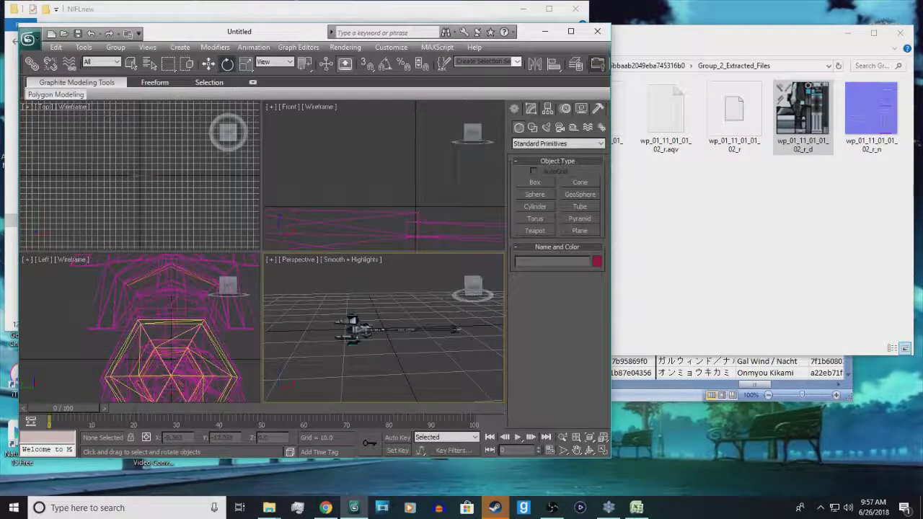
scroll(375, 324, up, 5)
drag(399, 359, 403, 361)
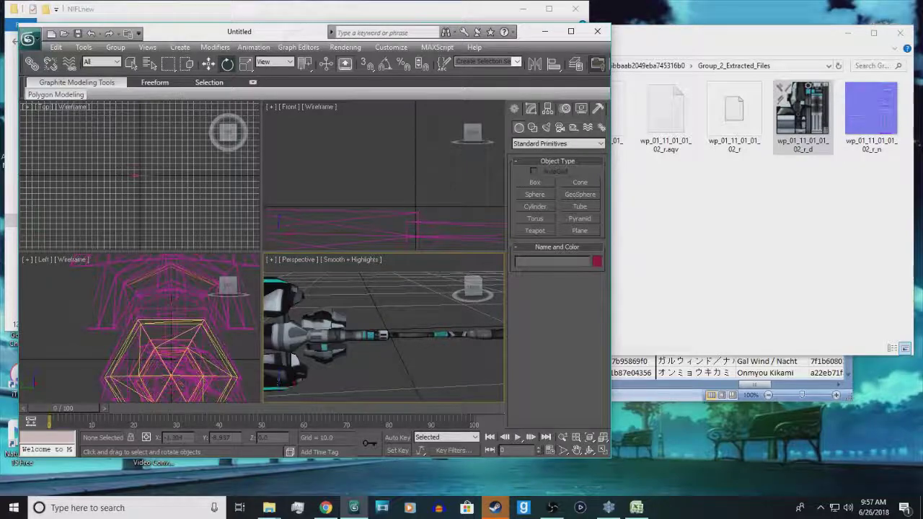
scroll(375, 325, down, 5)
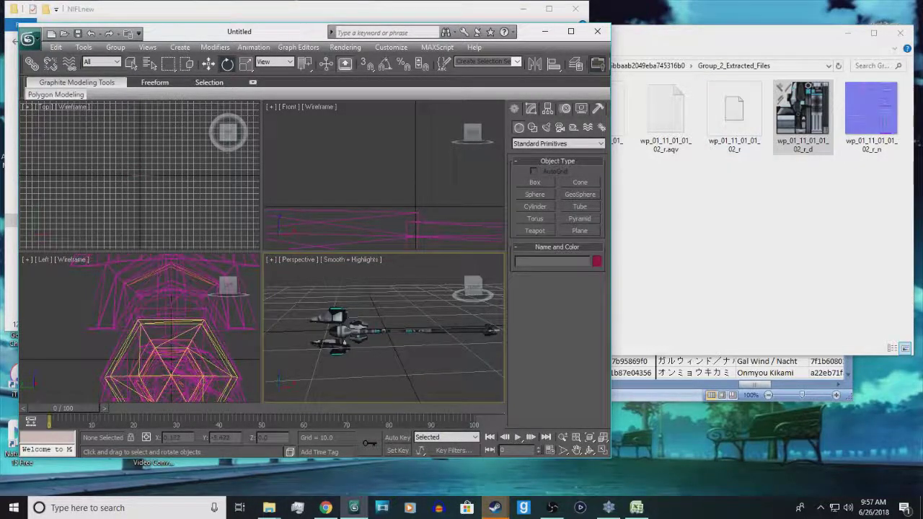
Step: Add an Unwrap UVW modifier to the rod's main mesh mesh0_0_0_0_0 and open its UVs for editing
click(377, 326)
click(531, 108)
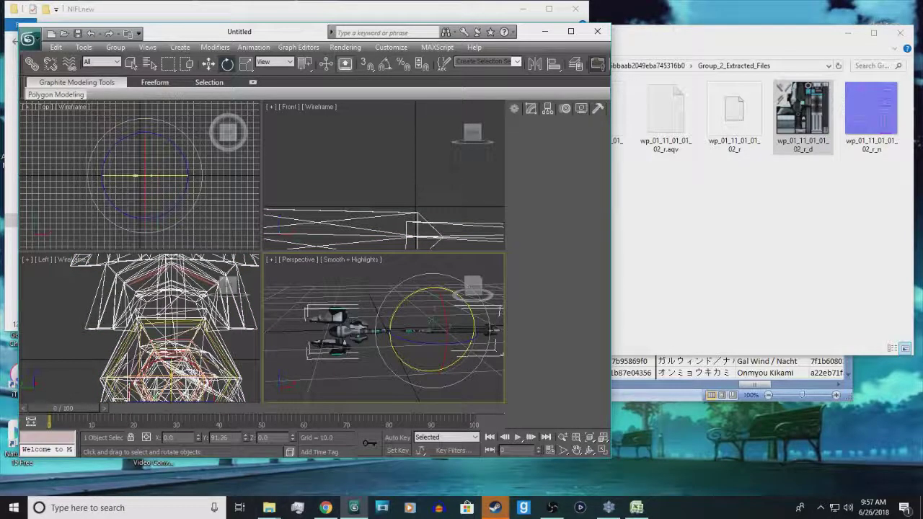
click(557, 140)
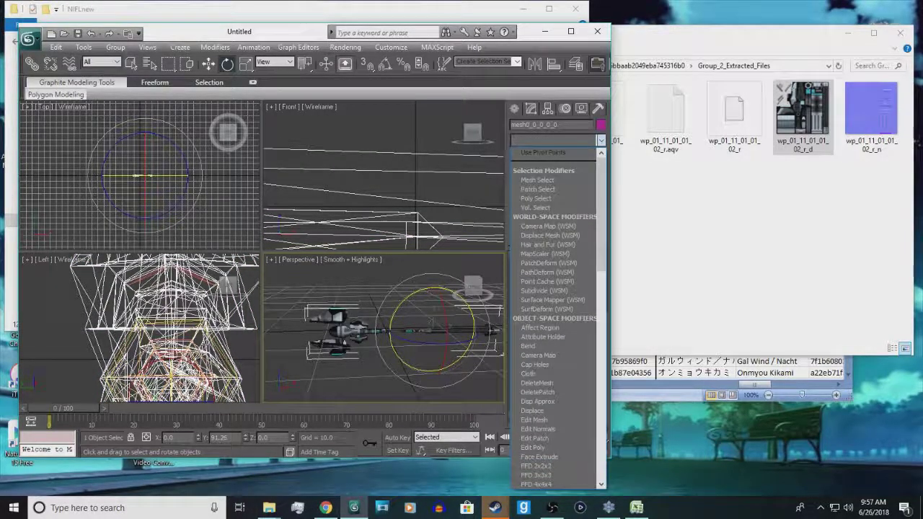
key(u)
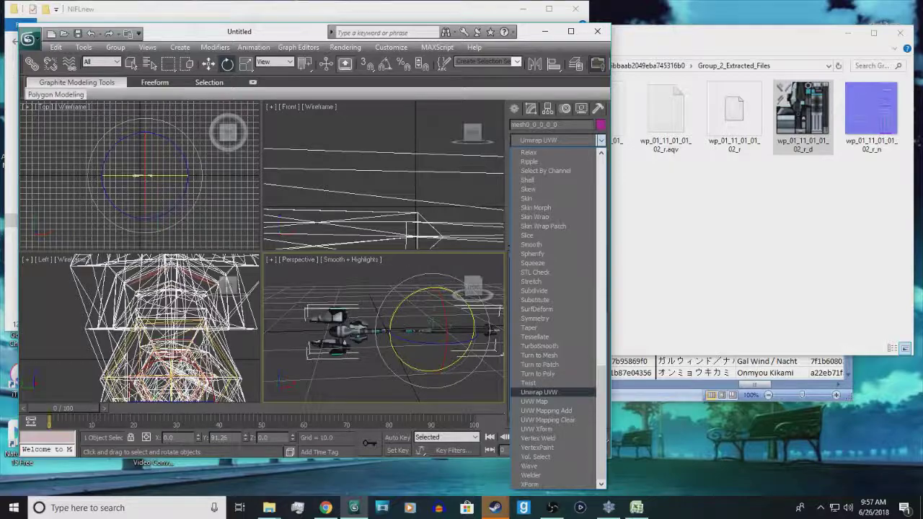
click(546, 392)
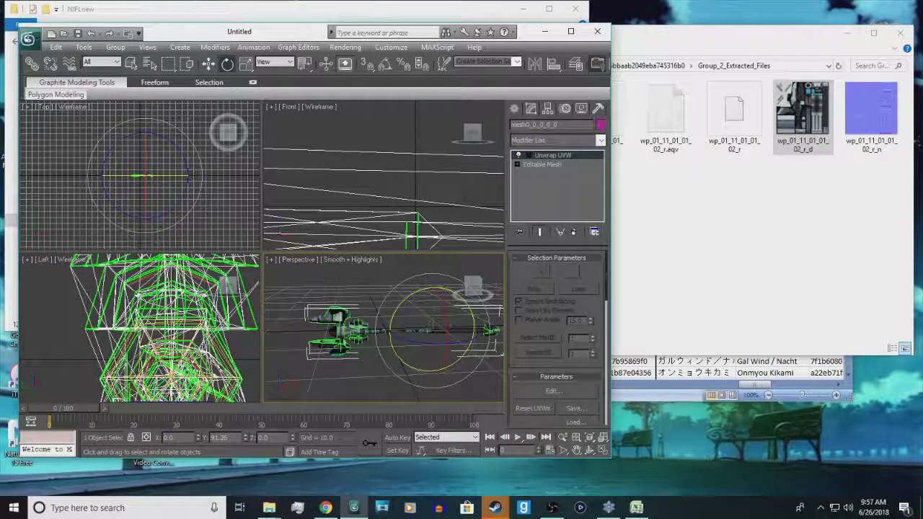
click(553, 390)
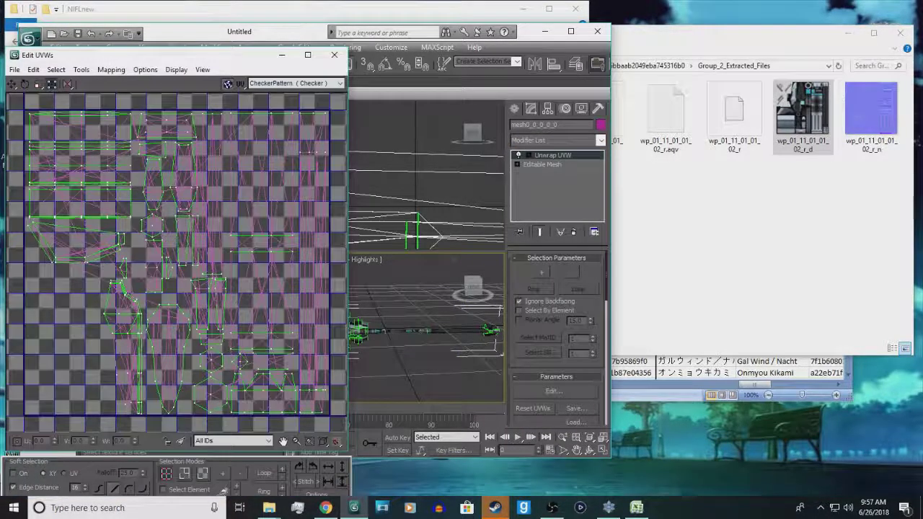
Step: Flip all of the main mesh's UVs vertically and close the UV editor
key(ctrl+a)
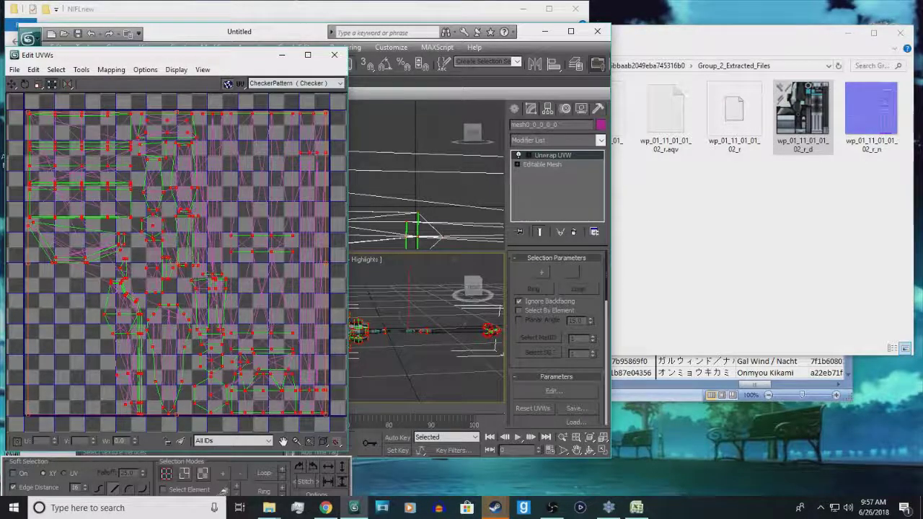
click(80, 69)
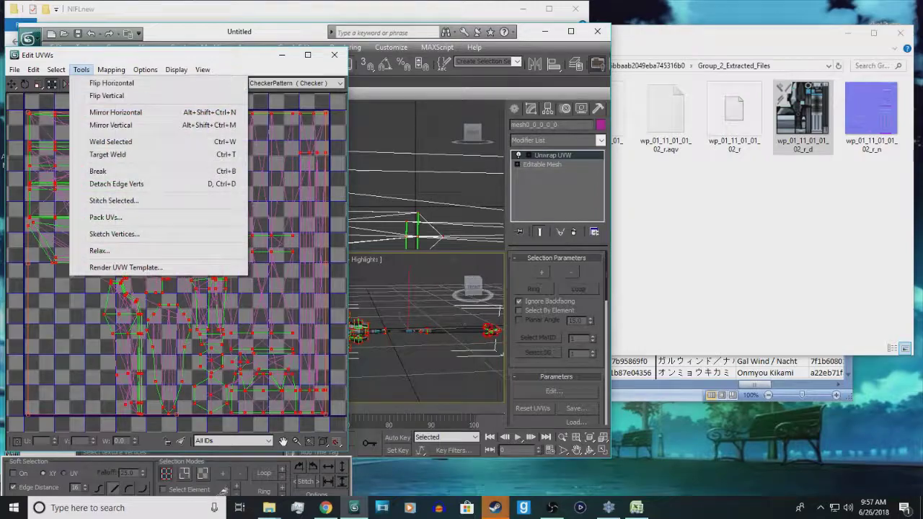
click(106, 95)
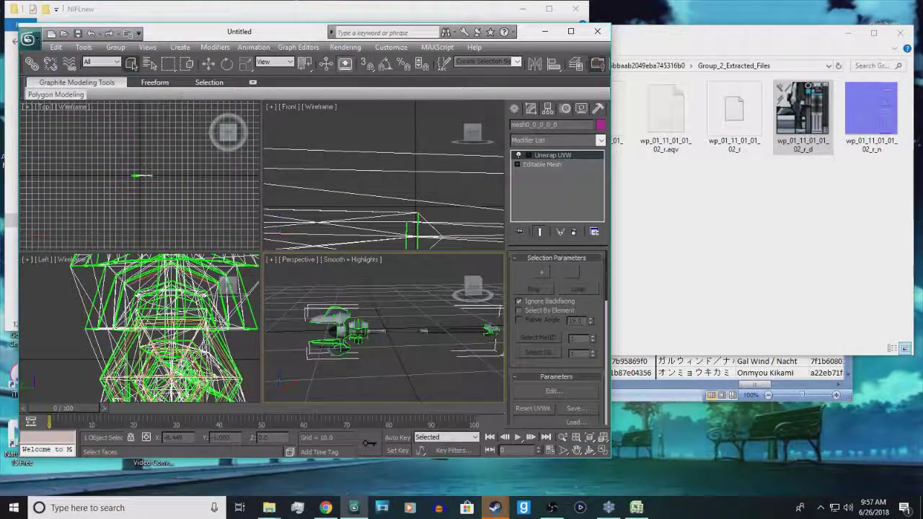
Step: Return to the main mesh's Editable Mesh level, accepting the topology warning, and select the dark tip mesh at the rod's head instead
drag(383, 330, 423, 321)
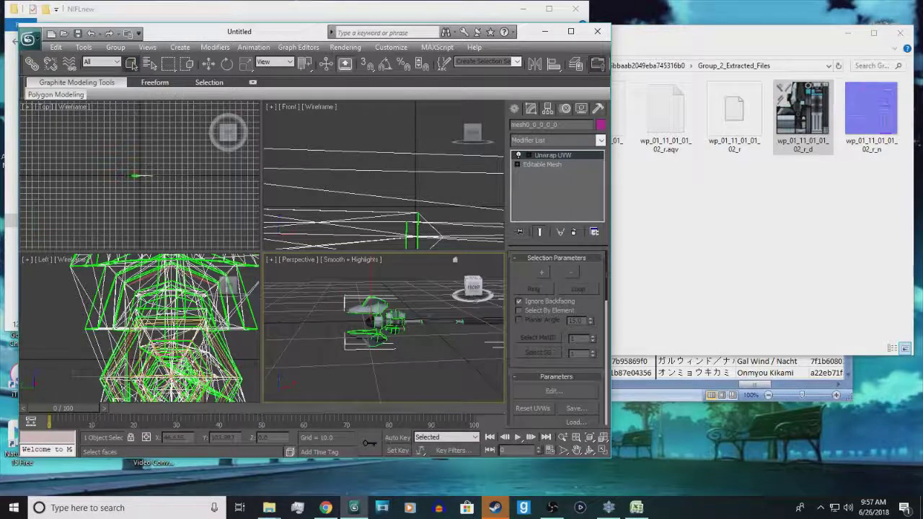
scroll(384, 327, up, 5)
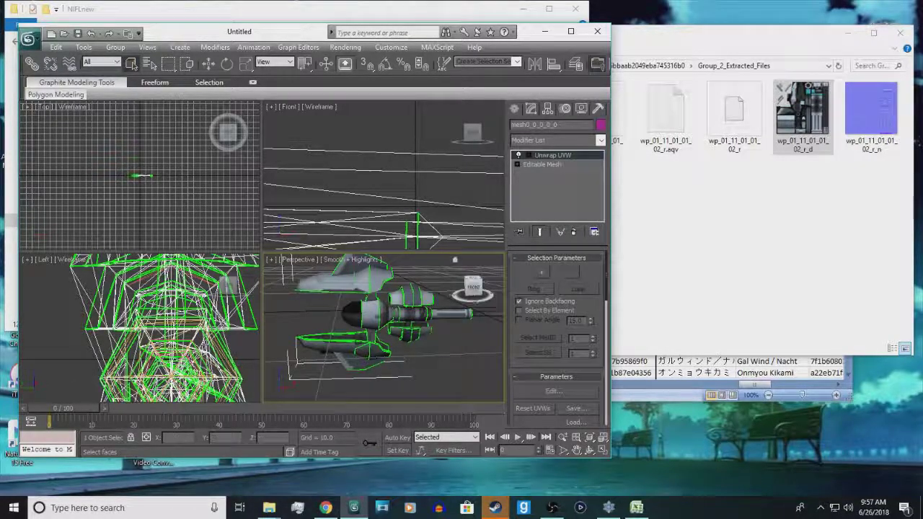
click(542, 165)
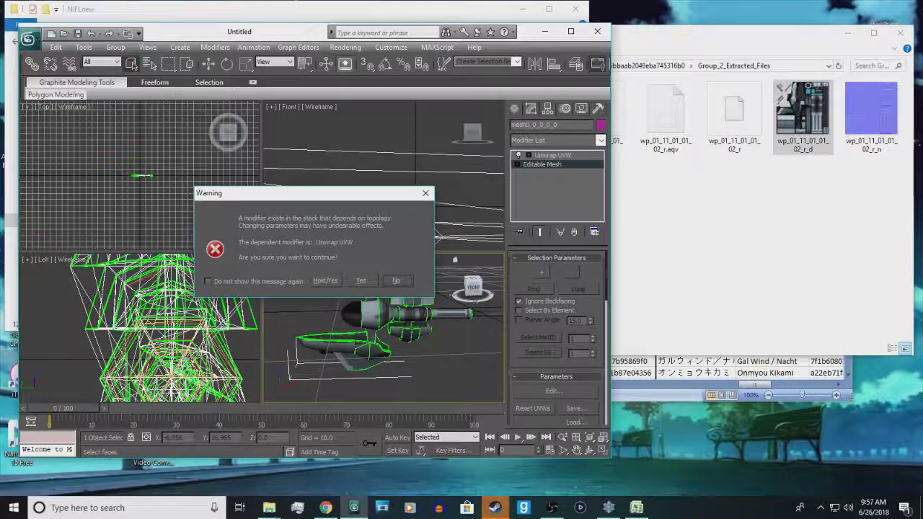
click(360, 281)
click(351, 314)
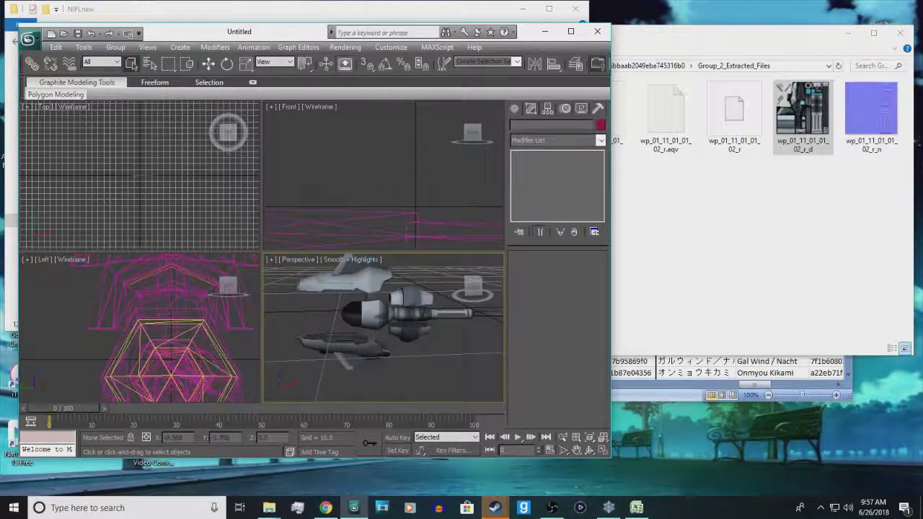
Step: Add an Unwrap UVW modifier to the tip mesh mesh1_2_2_1_2 and open its UVs for editing
click(555, 140)
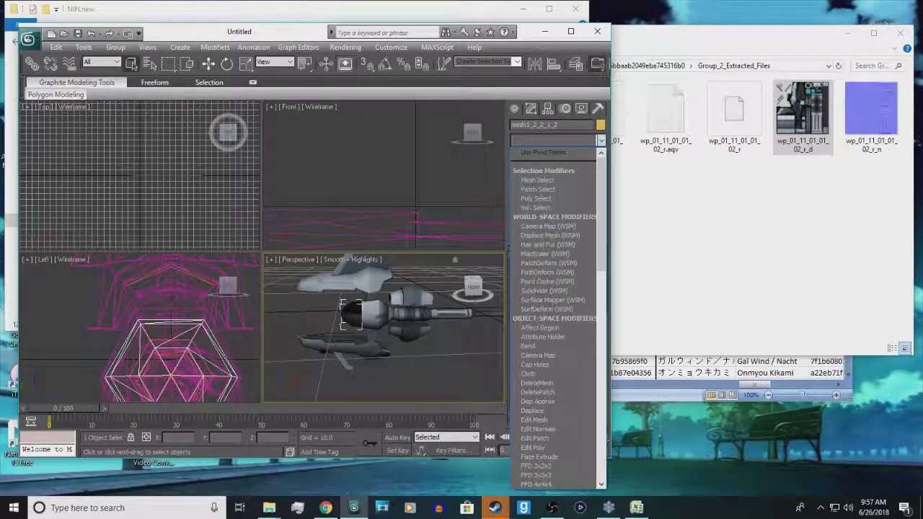
key(u)
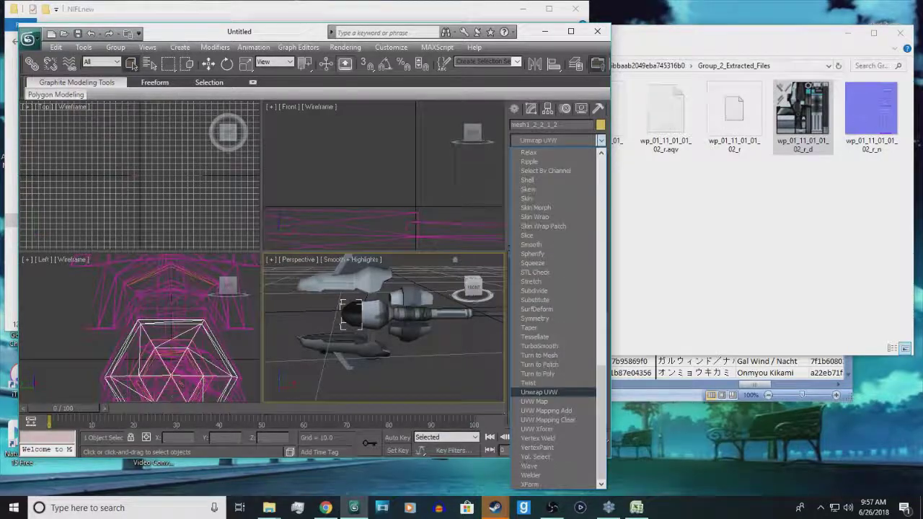
key(Return)
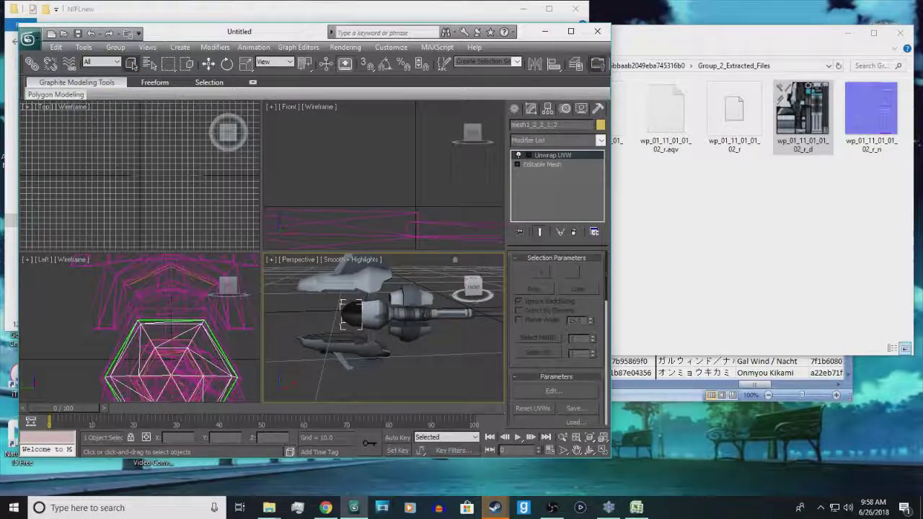
key(ctrl+e)
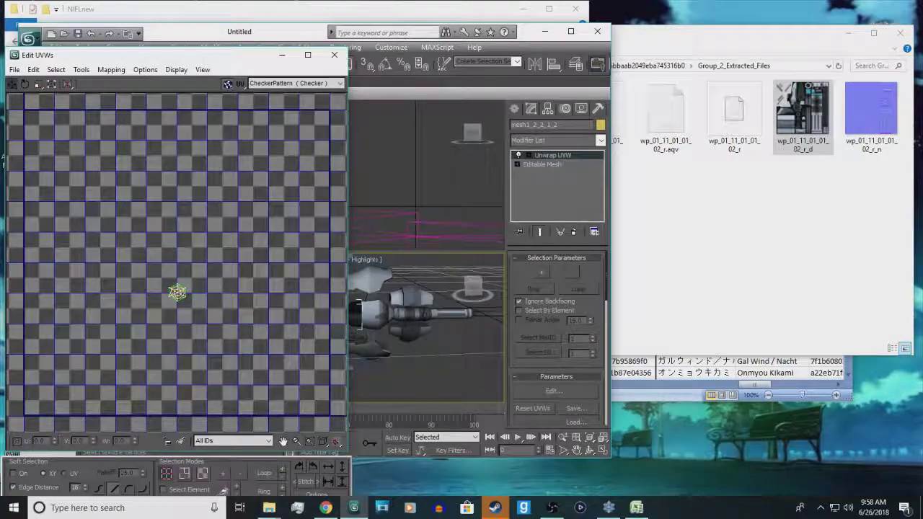
Step: Display Map #2 behind the UVs, move all of the tip's UVs straight up onto the central teal square, and close the UV editor
click(295, 83)
click(305, 102)
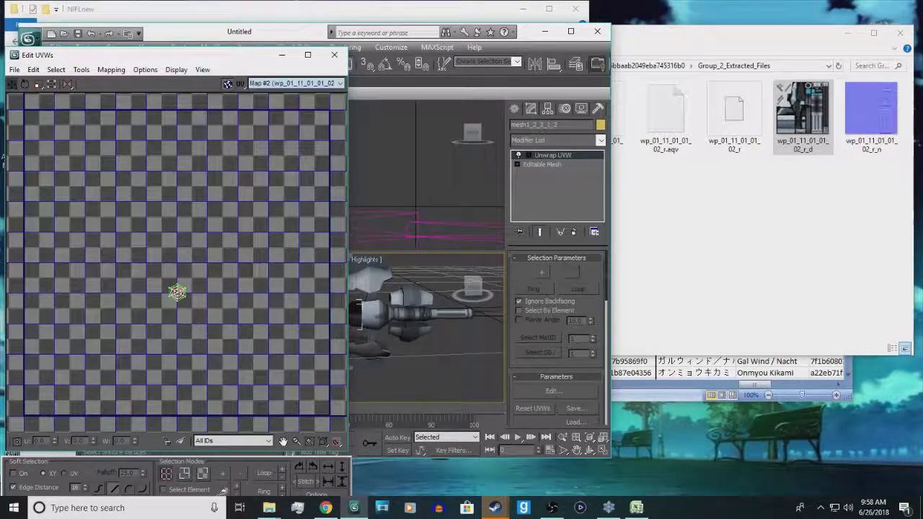
key(ctrl+a)
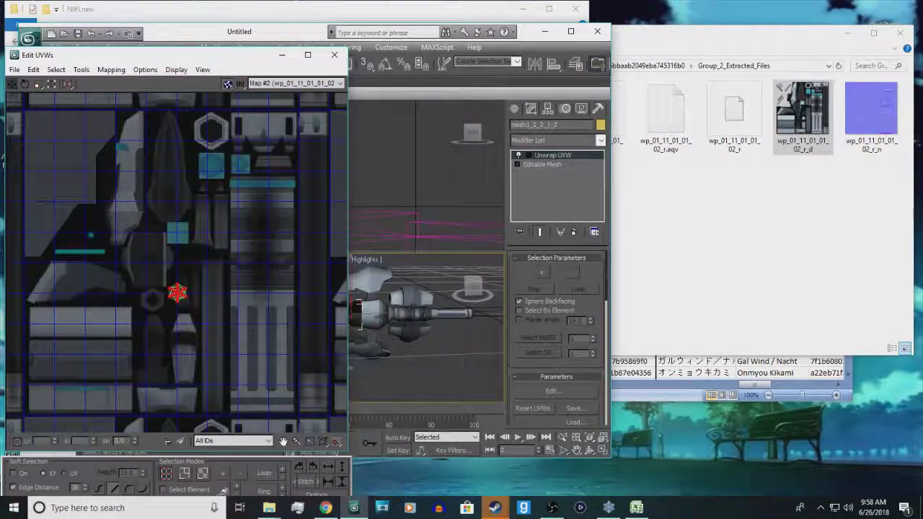
drag(177, 293, 179, 235)
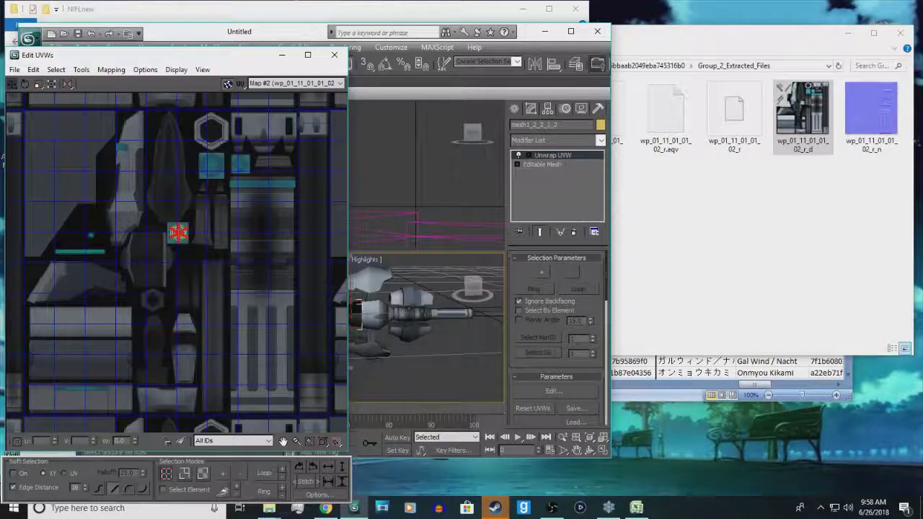
click(334, 55)
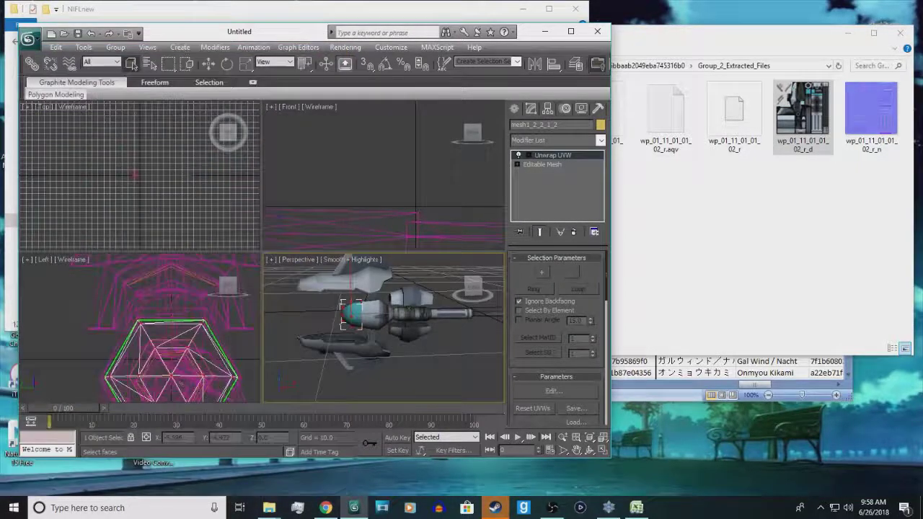
Step: Examine the textured rod from several angles and distances, finishing with a front view of its full length
scroll(383, 327, down, 4)
drag(473, 287, 415, 276)
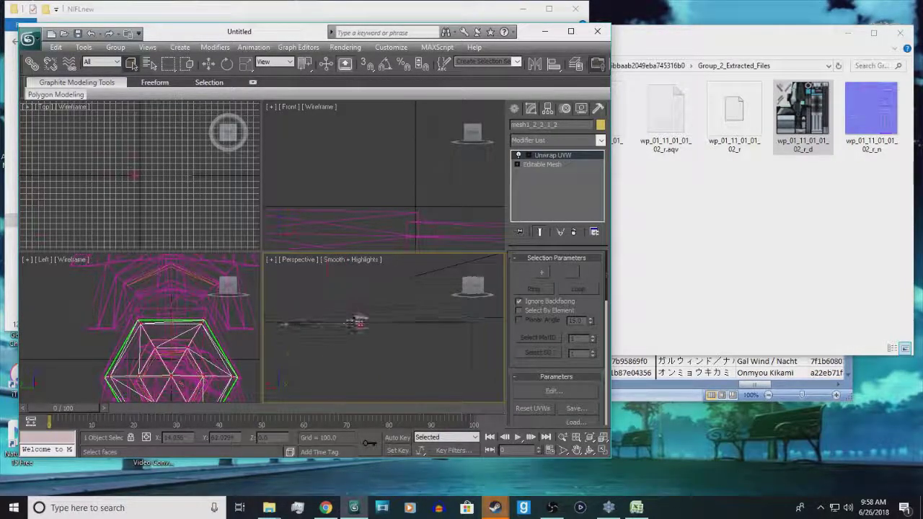
drag(472, 284, 468, 312)
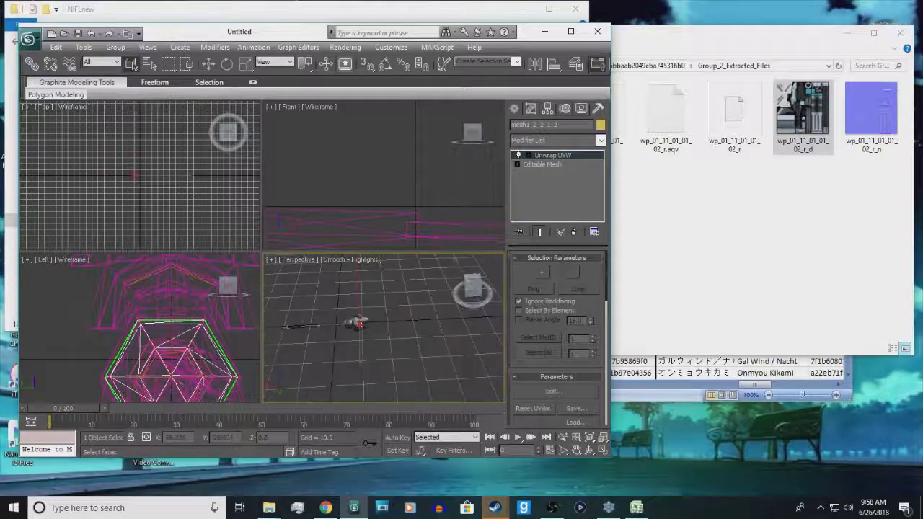
scroll(328, 320, up, 4)
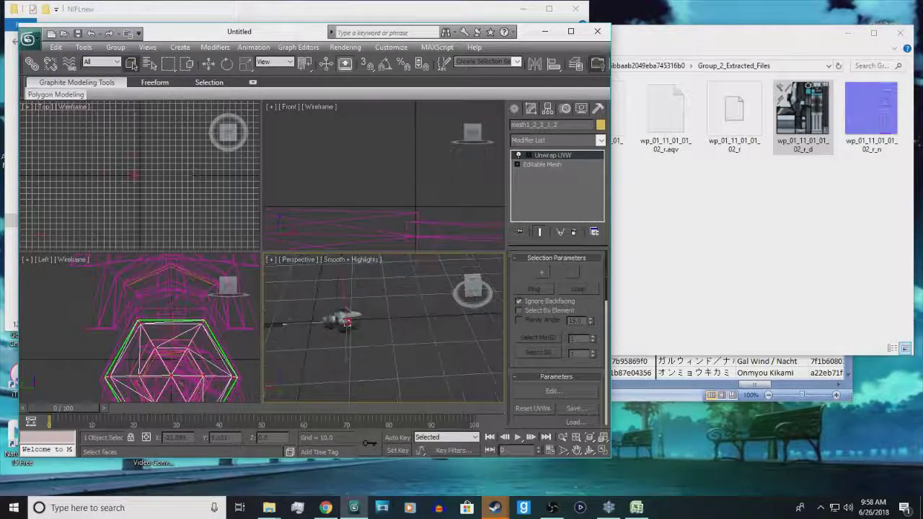
scroll(335, 320, down, 3)
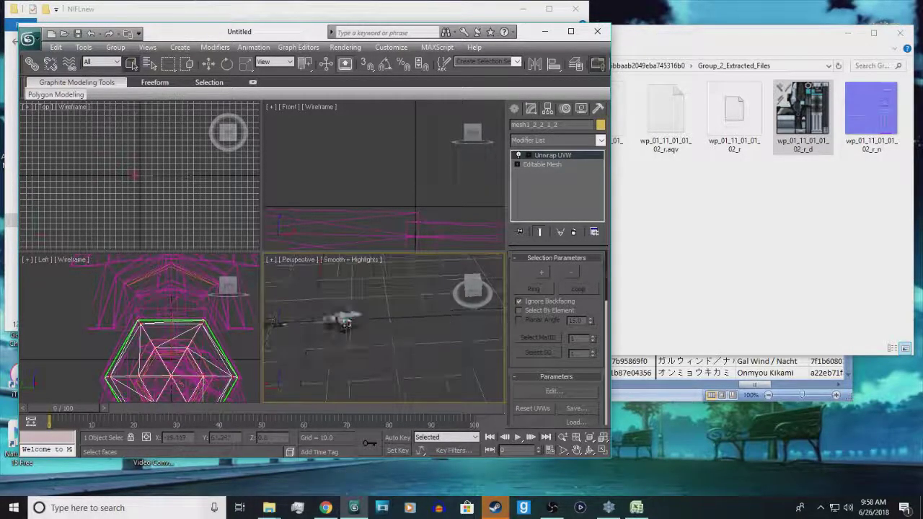
drag(347, 323, 396, 353)
scroll(425, 288, up, 4)
scroll(411, 329, down, 3)
scroll(429, 329, up, 2)
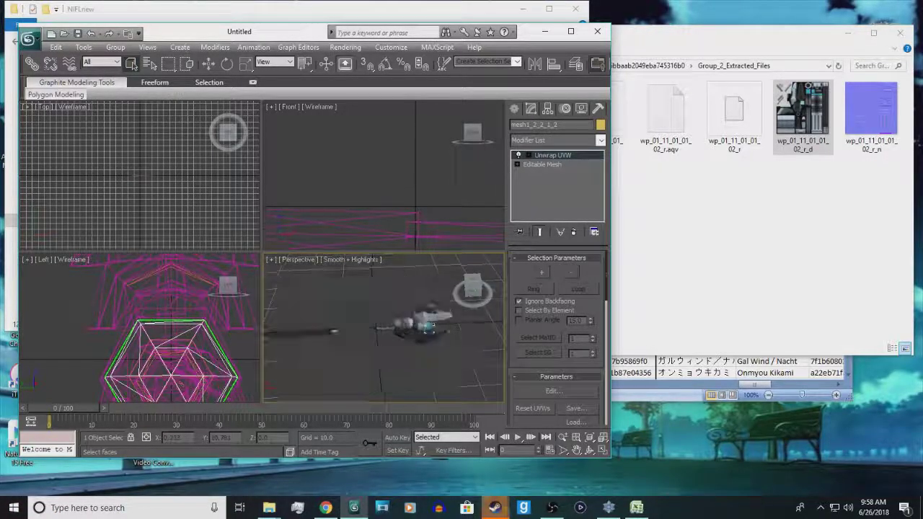
mouse_move(472, 286)
mouse_down()
mouse_move(487, 249)
mouse_move(472, 295)
mouse_move(469, 274)
mouse_move(480, 287)
mouse_up()
drag(455, 319, 346, 321)
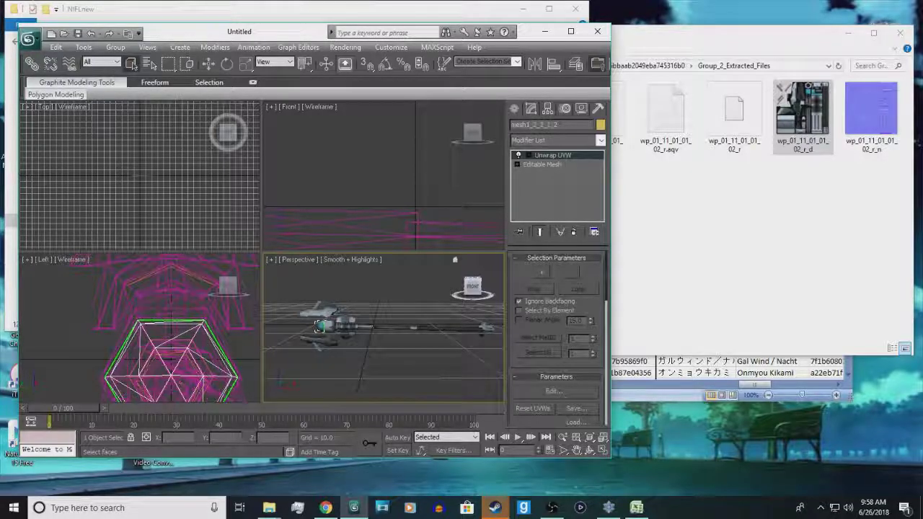
mouse_move(551, 508)
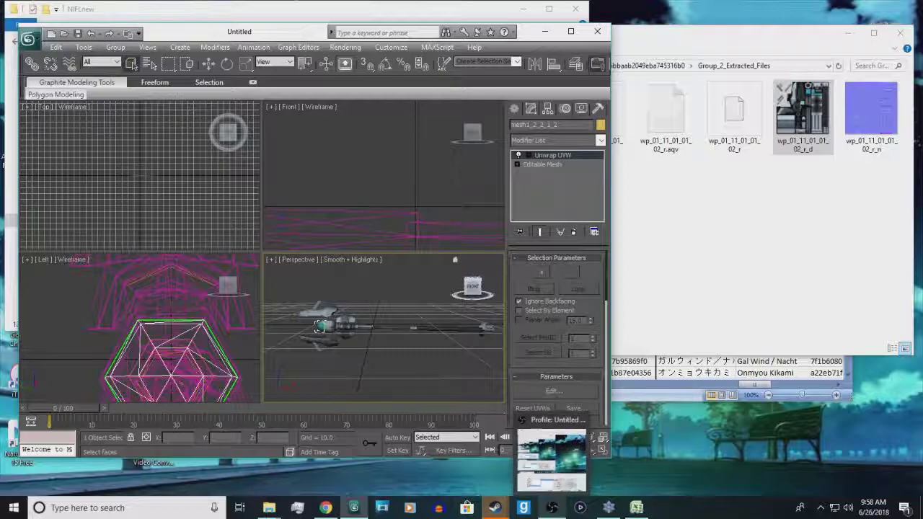